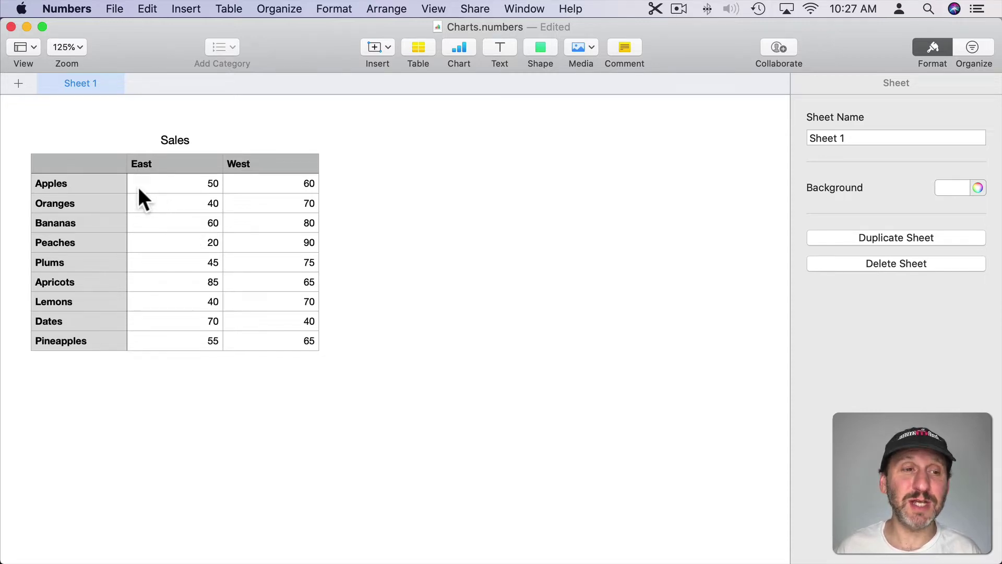
Point out the fruit names, the Peaches and Plums rows, the East and West headings, and an East value
{"action": "left_click", "coordinate": [71, 186]}
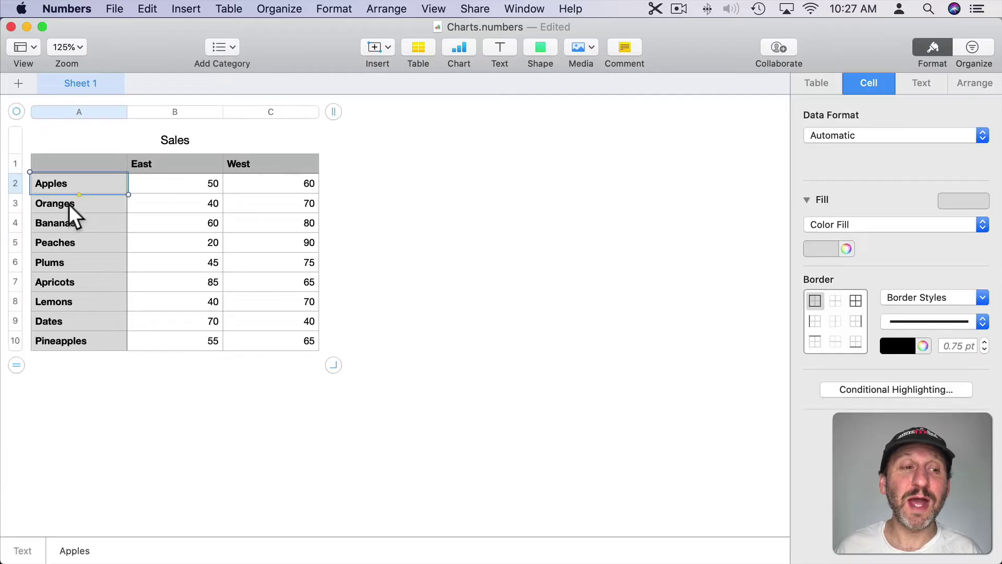
{"action": "left_click", "coordinate": [69, 204]}
{"action": "left_click", "coordinate": [70, 223]}
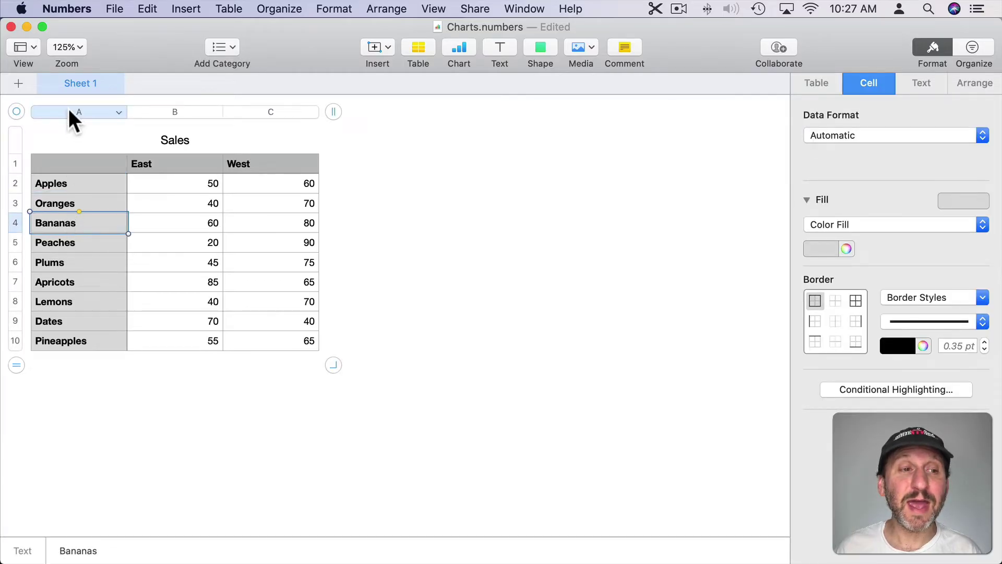
{"action": "left_click", "coordinate": [67, 242]}
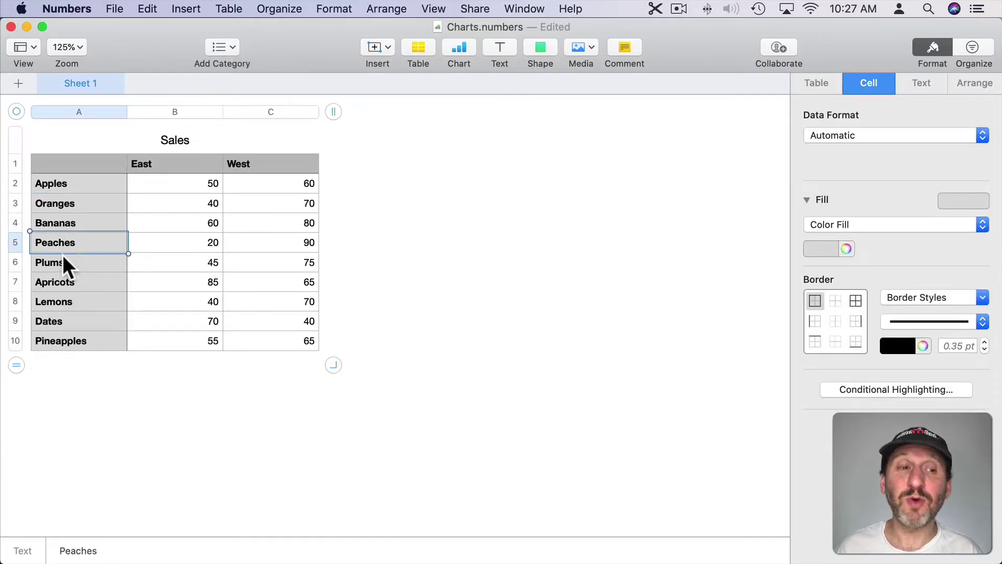
{"action": "left_click", "coordinate": [61, 259]}
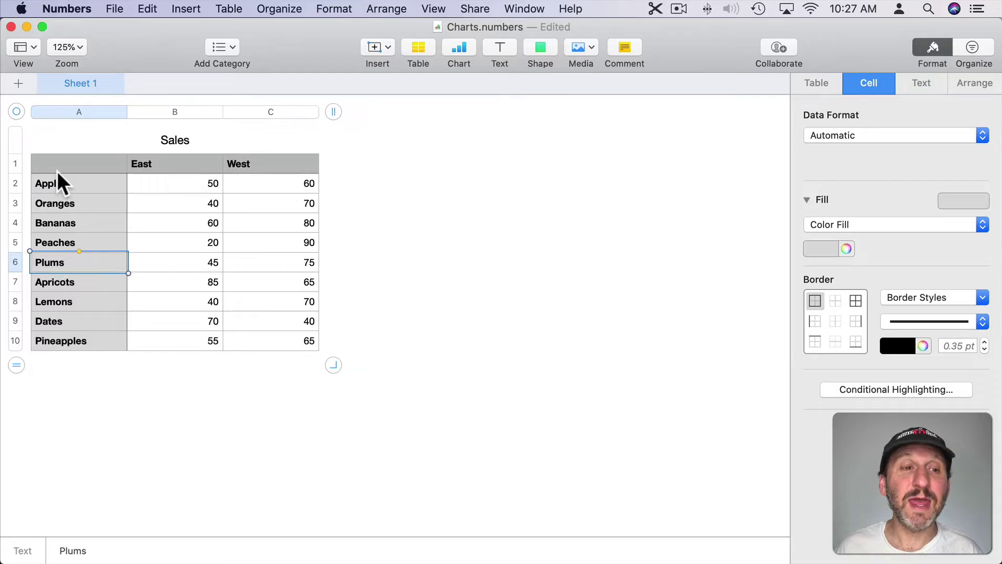
{"action": "left_click", "coordinate": [192, 167]}
{"action": "left_click", "coordinate": [257, 165]}
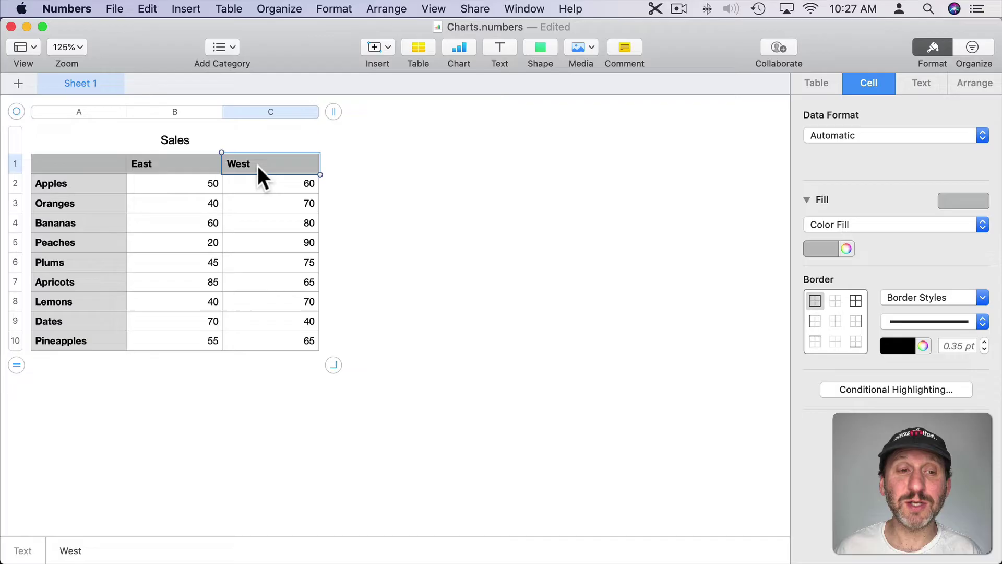
{"action": "left_click", "coordinate": [207, 213]}
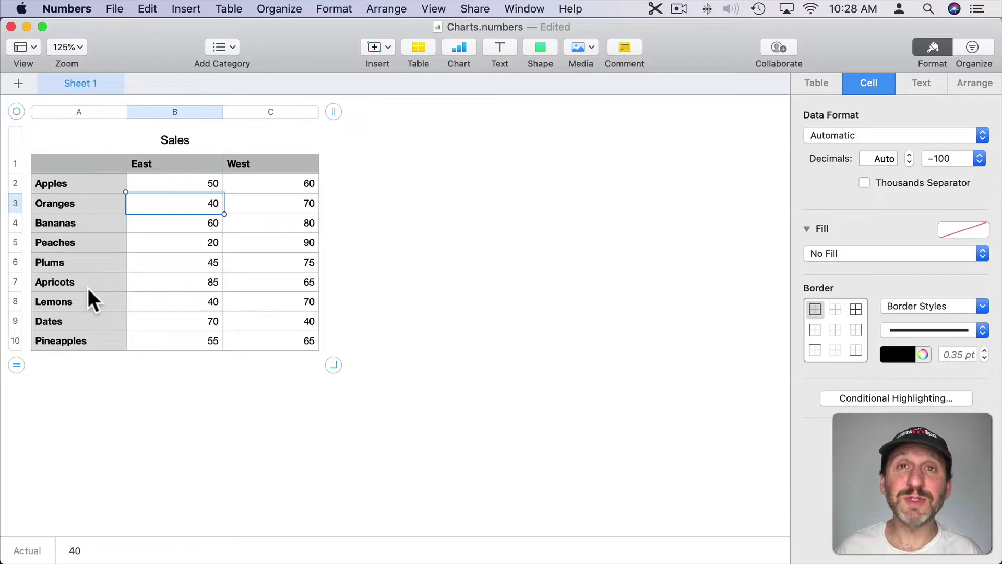
Point out the fruit names again, both headings, the first East value and the last West value
{"action": "left_click", "coordinate": [85, 189]}
{"action": "left_click", "coordinate": [81, 205]}
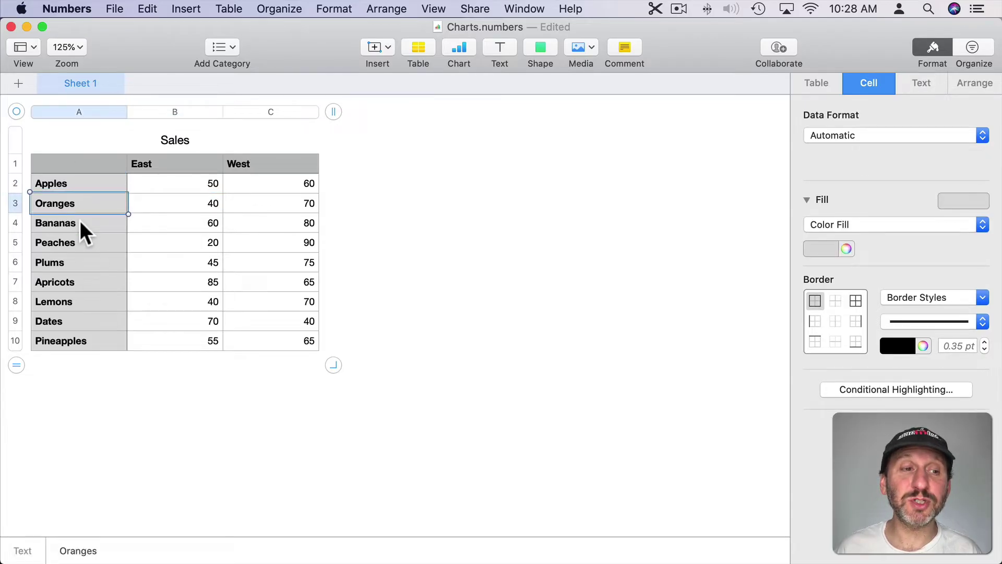
{"action": "left_click", "coordinate": [109, 215]}
{"action": "left_click", "coordinate": [156, 164]}
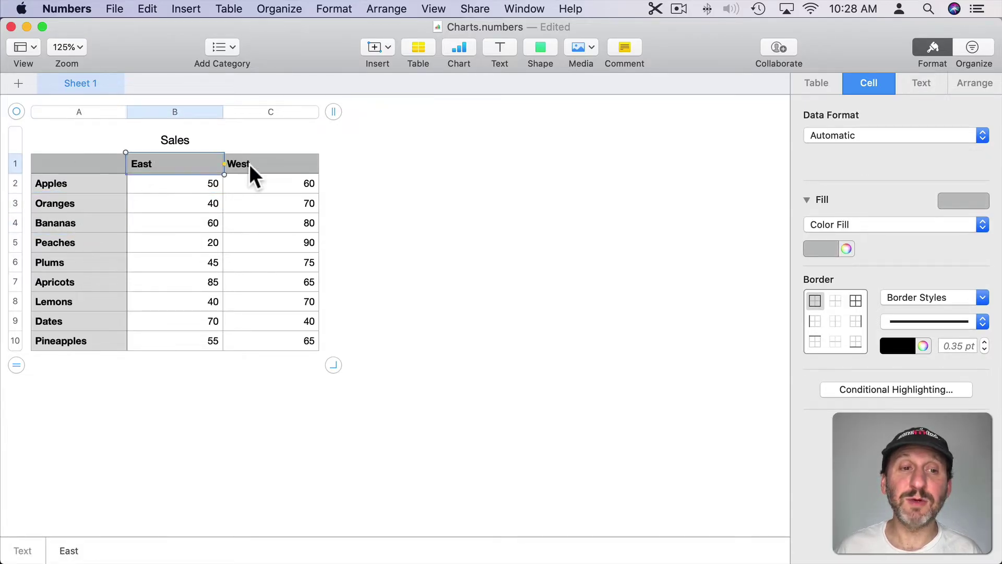
{"action": "left_click", "coordinate": [250, 163]}
{"action": "left_click", "coordinate": [196, 182]}
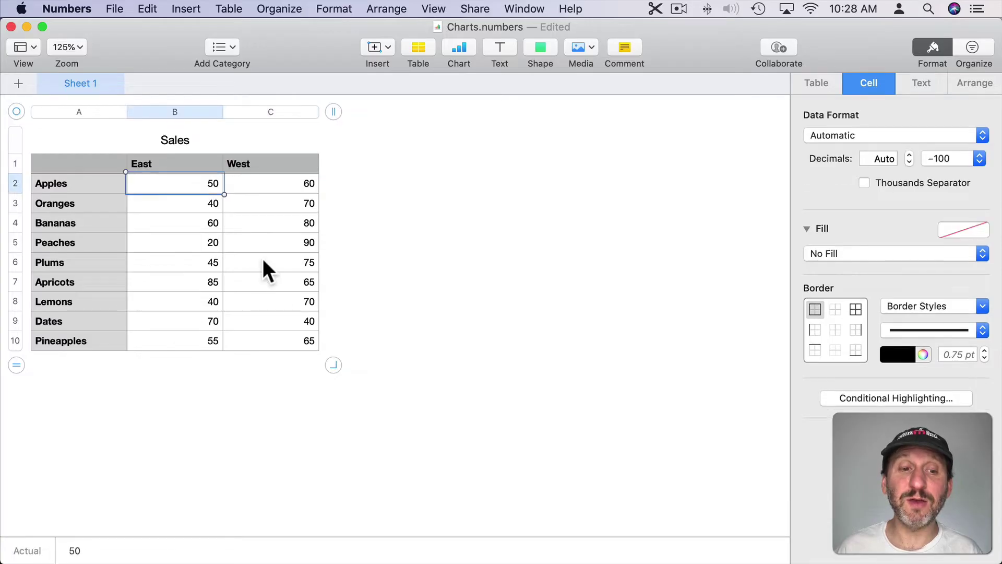
{"action": "left_click", "coordinate": [277, 341]}
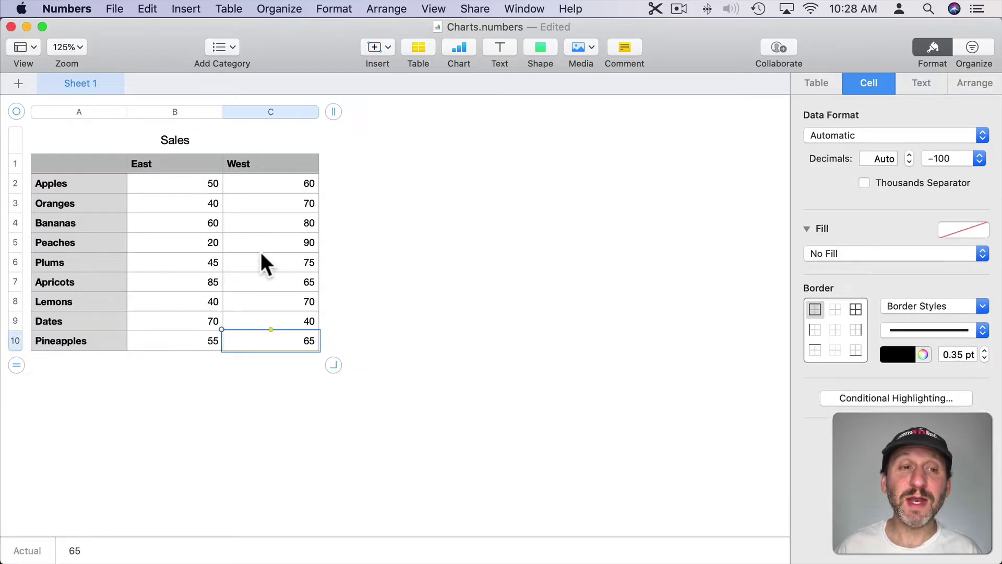
Select the East values B2:B10, then the entire East column B
{"action": "left_click", "coordinate": [187, 183]}
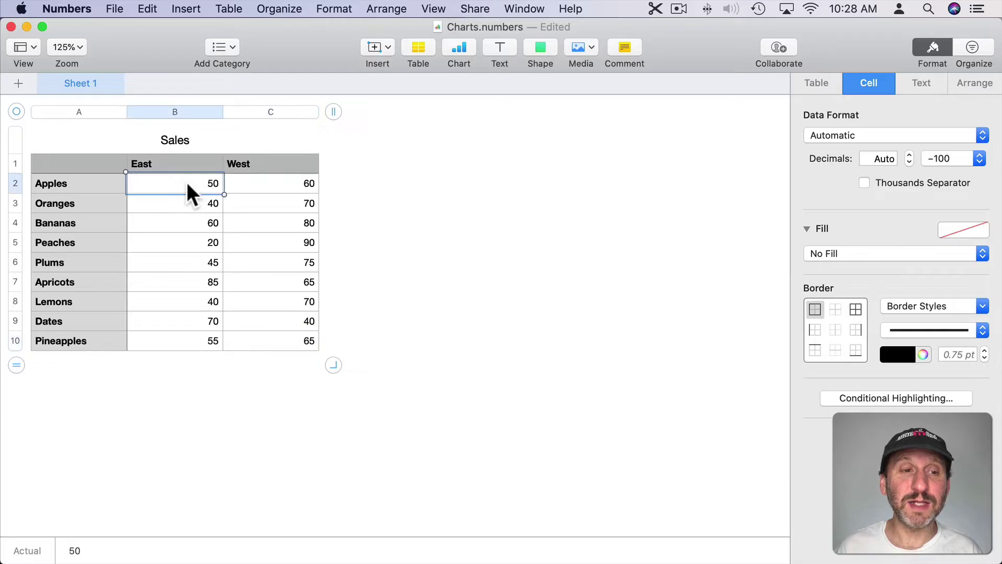
{"action": "left_click", "coordinate": [190, 339], "text": "shift"}
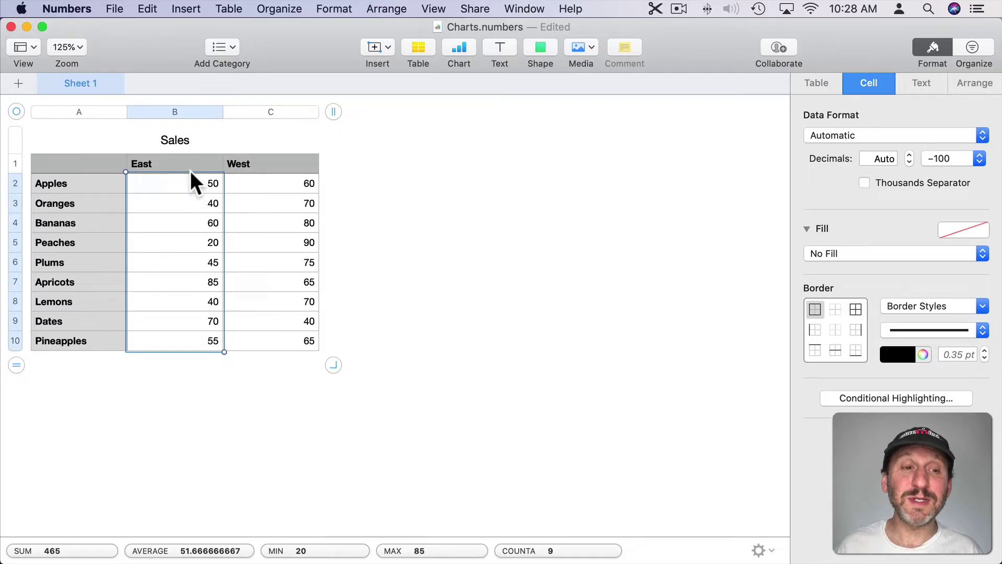
{"action": "left_click", "coordinate": [173, 110]}
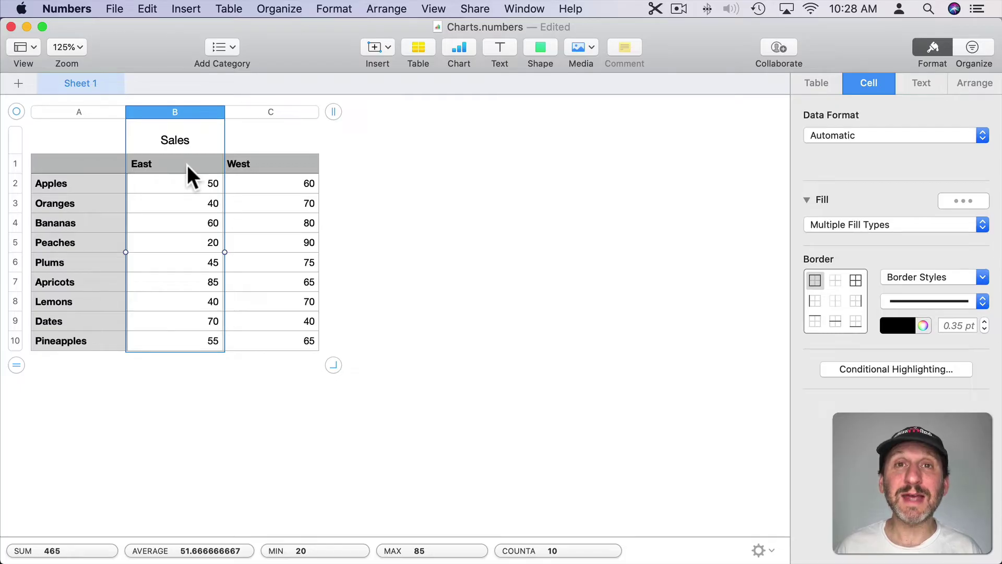
{"action": "left_click", "coordinate": [173, 184]}
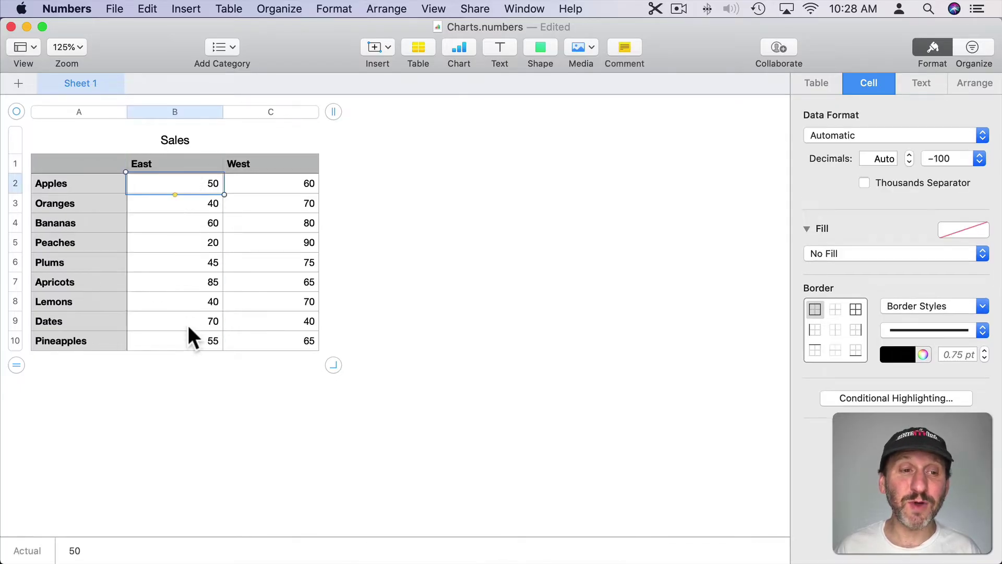
{"action": "left_click", "coordinate": [183, 340], "text": "shift"}
{"action": "left_click", "coordinate": [180, 112]}
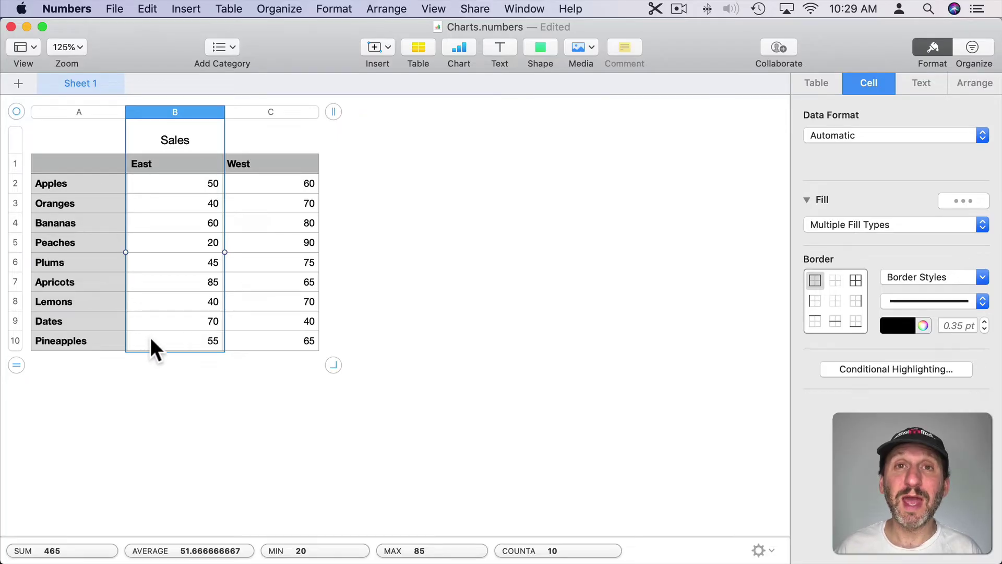
Insert a 2D column chart of the nine East sales values and scroll to view it
{"action": "left_click", "coordinate": [459, 48]}
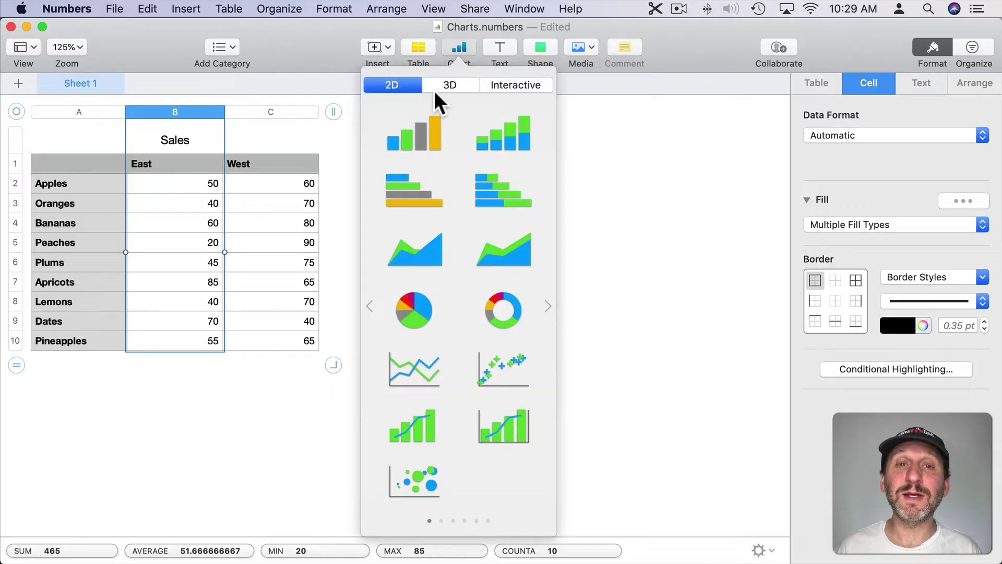
{"action": "left_click", "coordinate": [421, 138]}
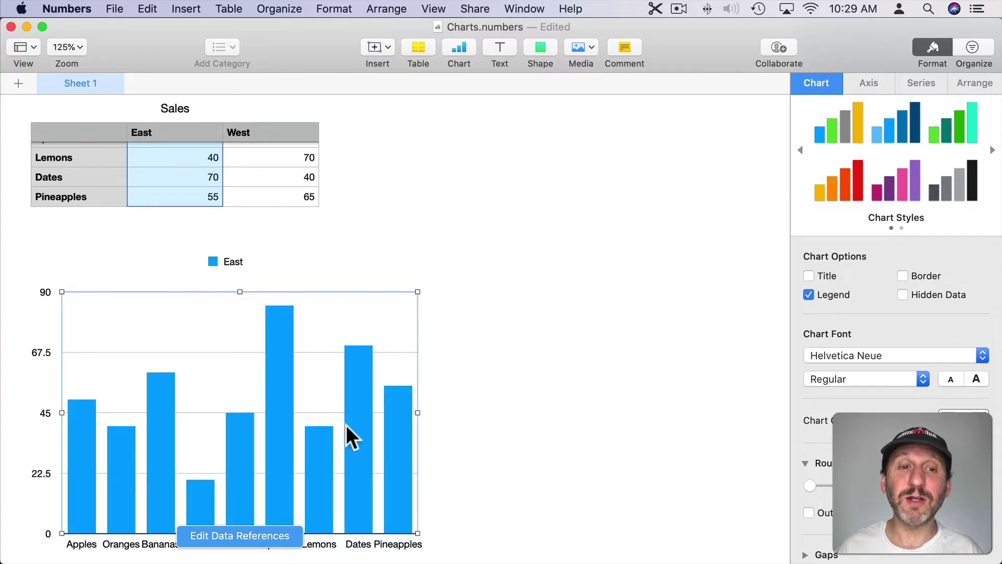
{"action": "scroll", "coordinate": [293, 324], "scroll_direction": "up", "scroll_amount": 5}
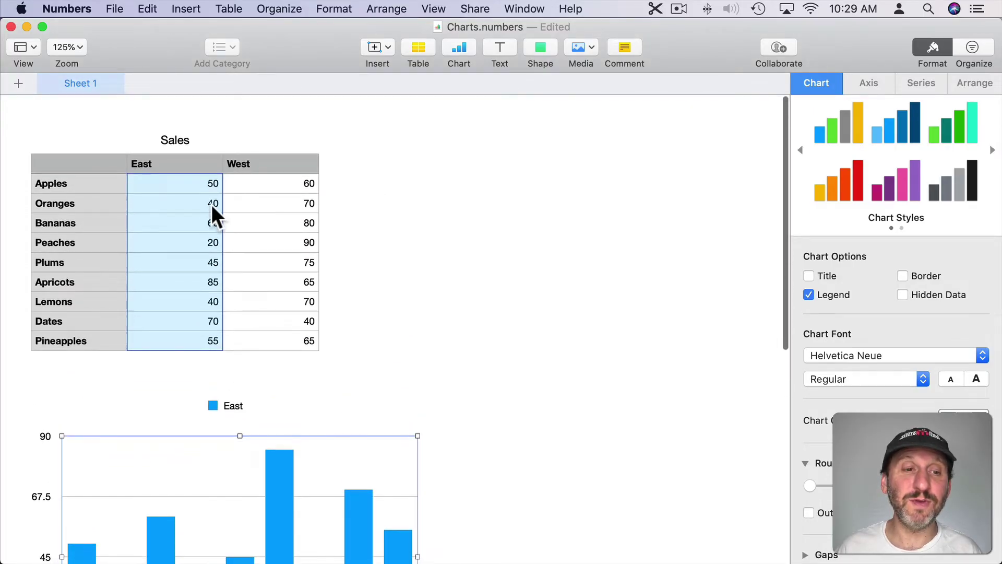
{"action": "scroll", "coordinate": [213, 240], "scroll_direction": "down", "scroll_amount": 10}
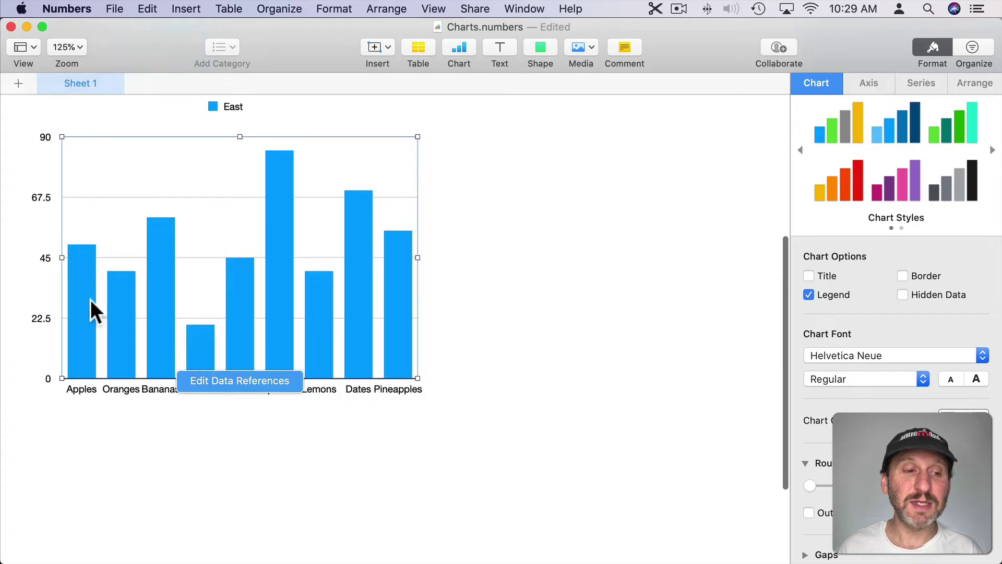
{"action": "scroll", "coordinate": [161, 313], "scroll_direction": "up", "scroll_amount": 4}
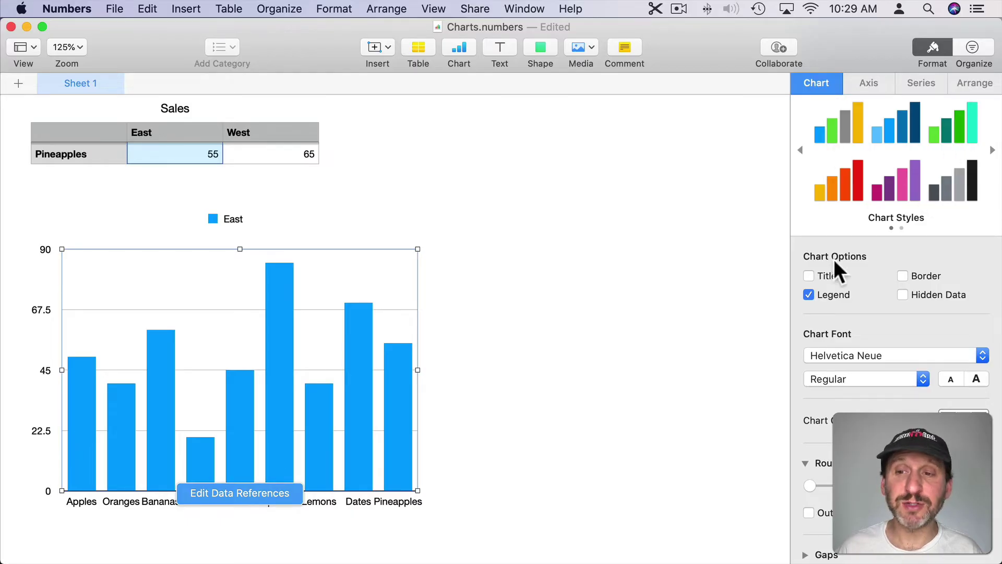
Try the chart title and legend options, leaving the East legend hidden
{"action": "left_click", "coordinate": [808, 277]}
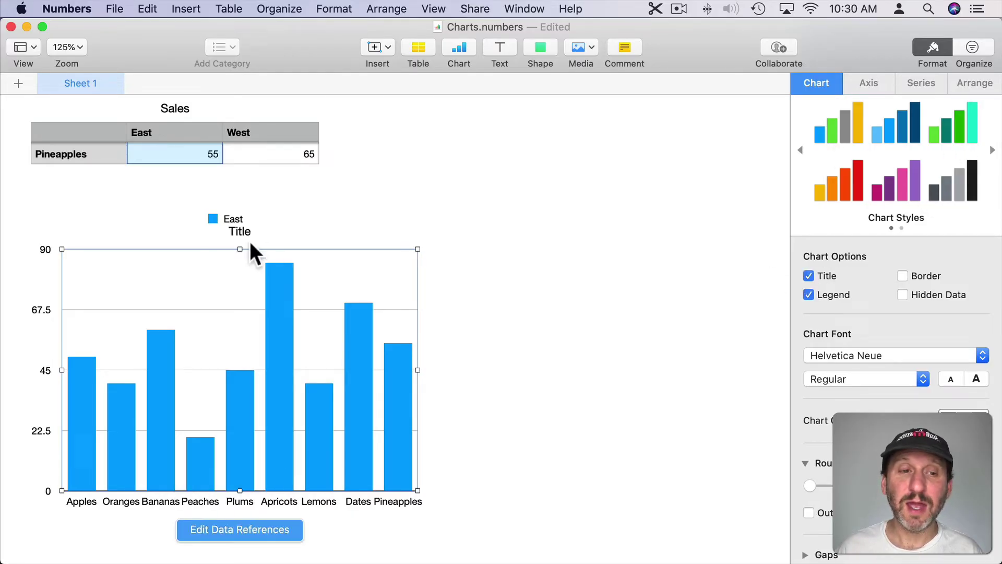
{"action": "left_click", "coordinate": [808, 276]}
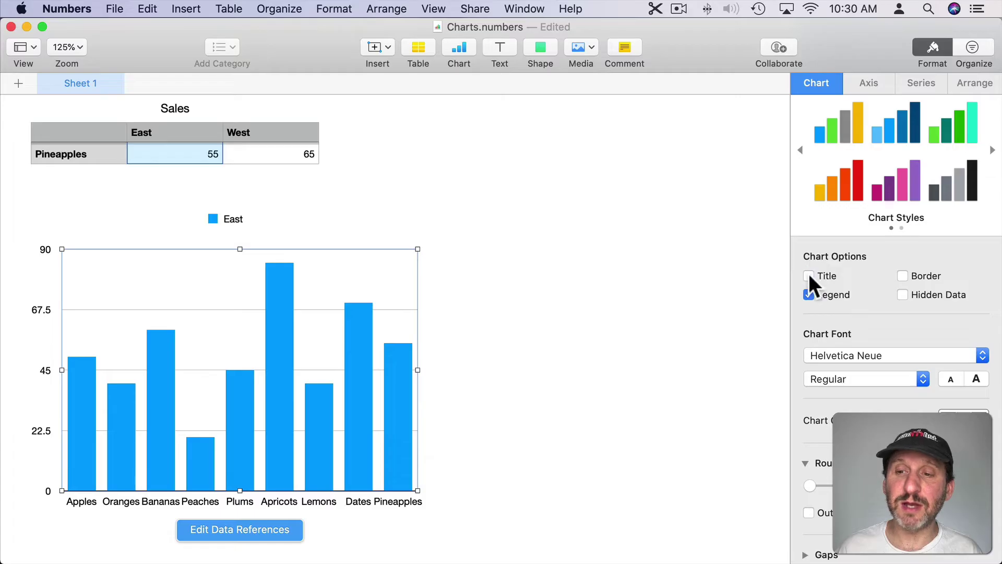
{"action": "left_click", "coordinate": [809, 295]}
{"action": "left_click", "coordinate": [808, 295]}
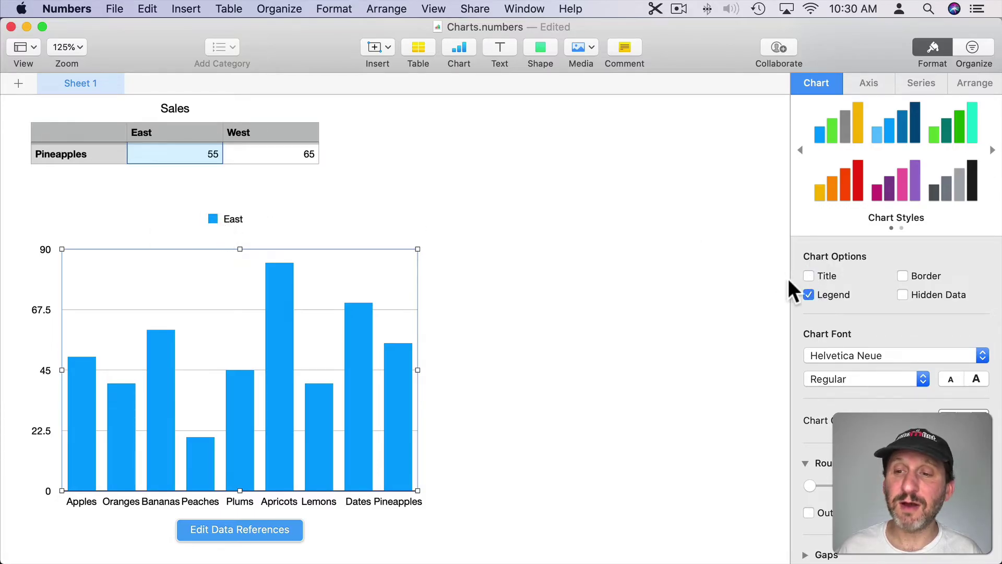
{"action": "left_click", "coordinate": [809, 295]}
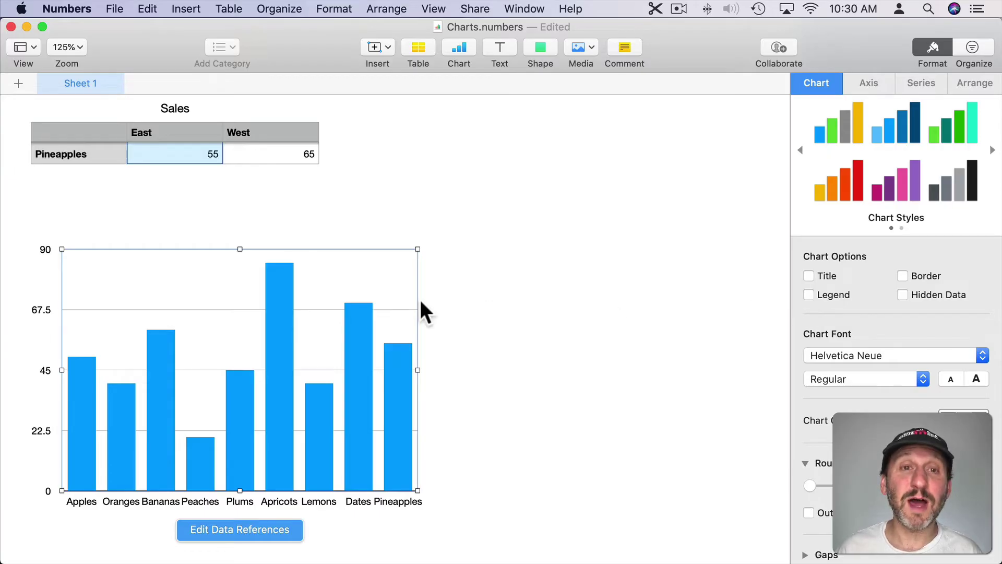
Show a chart title and set it to 'East Sales'
{"action": "left_click", "coordinate": [810, 276]}
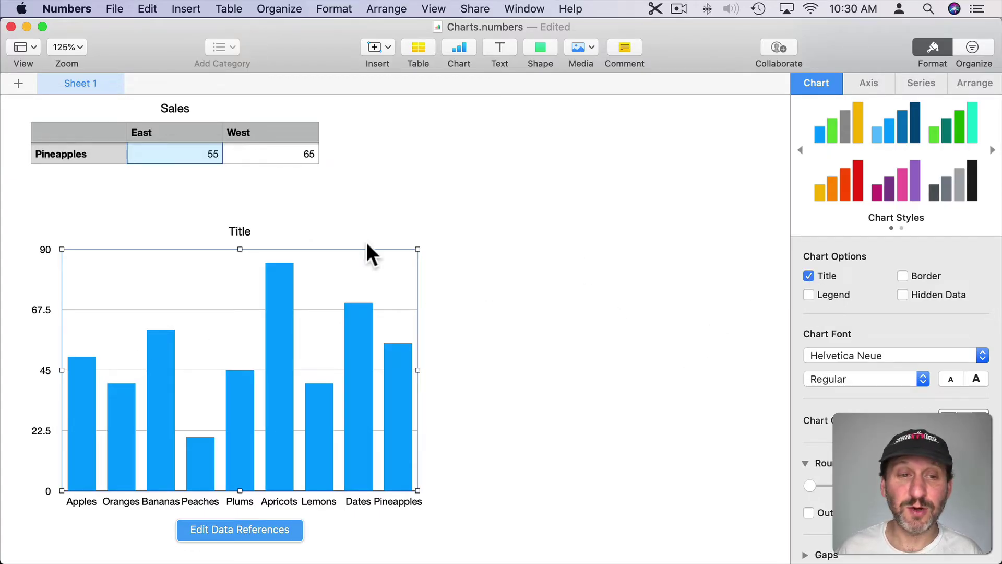
{"action": "double_click", "coordinate": [239, 233]}
{"action": "type", "text": "East "}
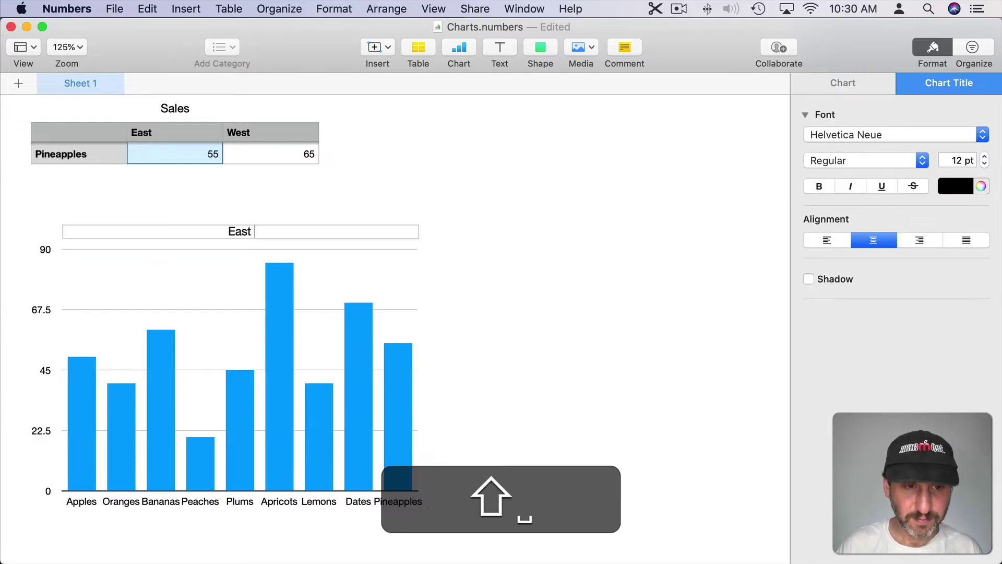
{"action": "type", "text": "Sales"}
{"action": "left_click", "coordinate": [482, 255]}
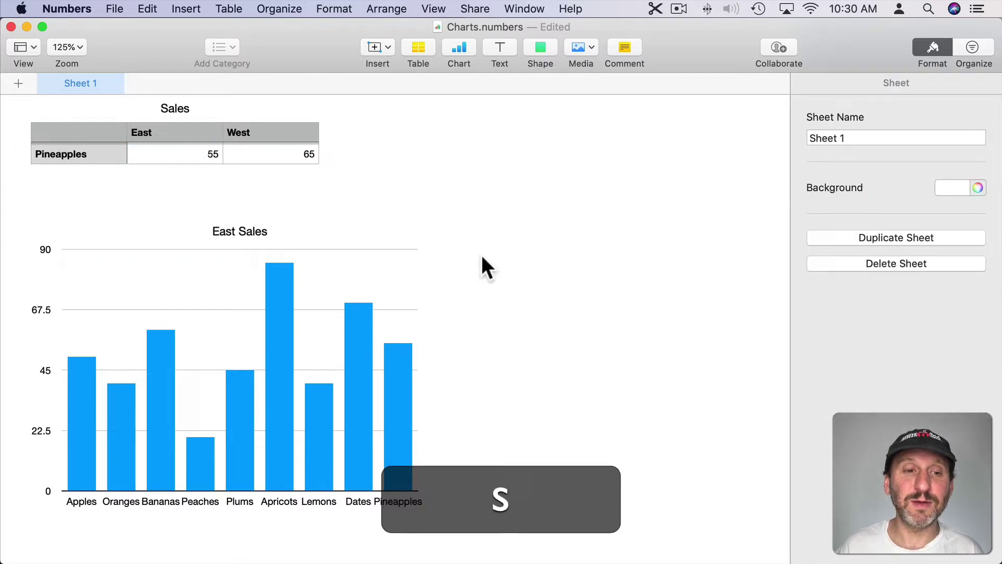
Add a border around the chart, then remove it again
{"action": "left_click", "coordinate": [265, 279]}
{"action": "left_click", "coordinate": [925, 274]}
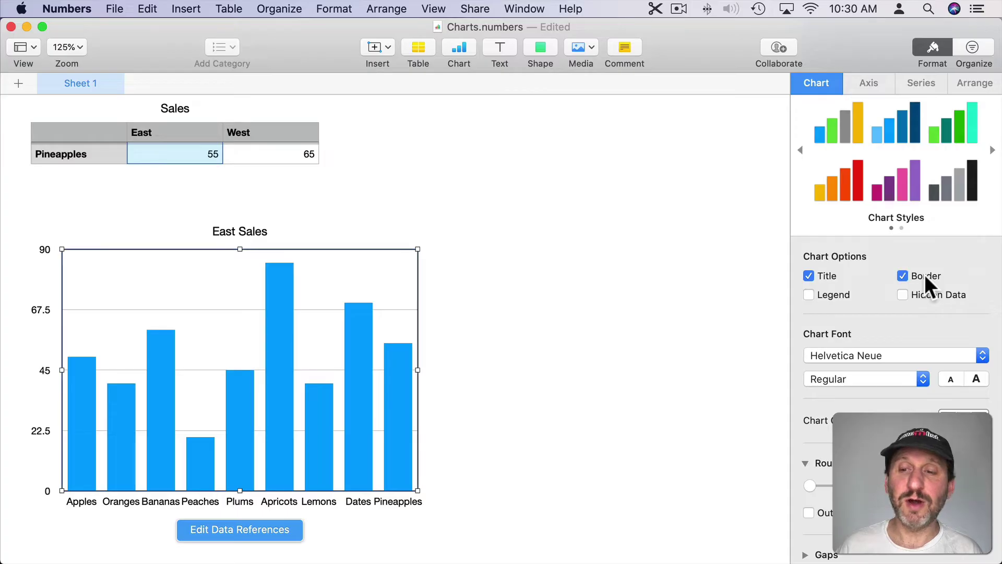
{"action": "left_click", "coordinate": [925, 275]}
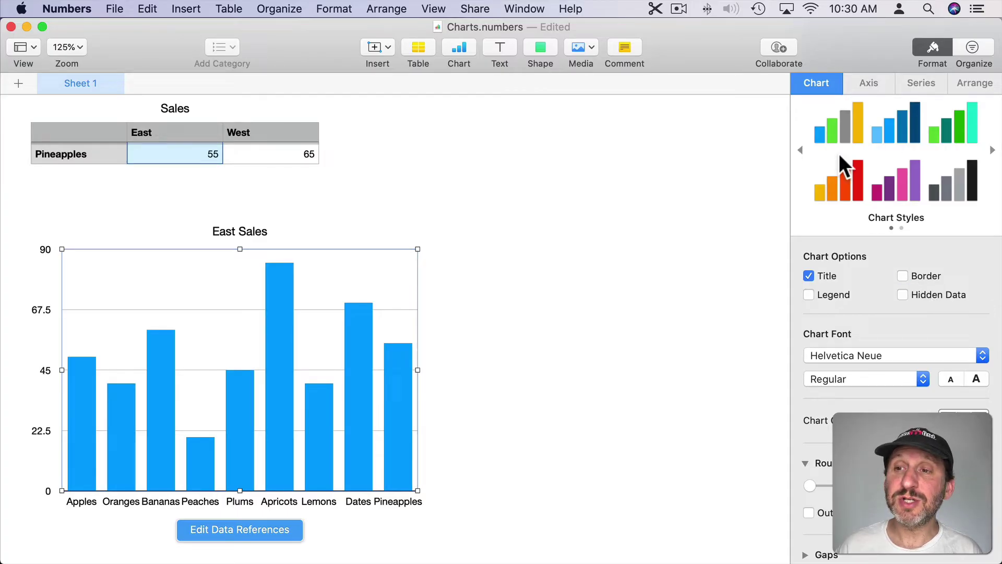
Preview chart colour schemes, rounded bar corners and the column gap settings
{"action": "scroll", "coordinate": [884, 250], "scroll_direction": "down", "scroll_amount": 5}
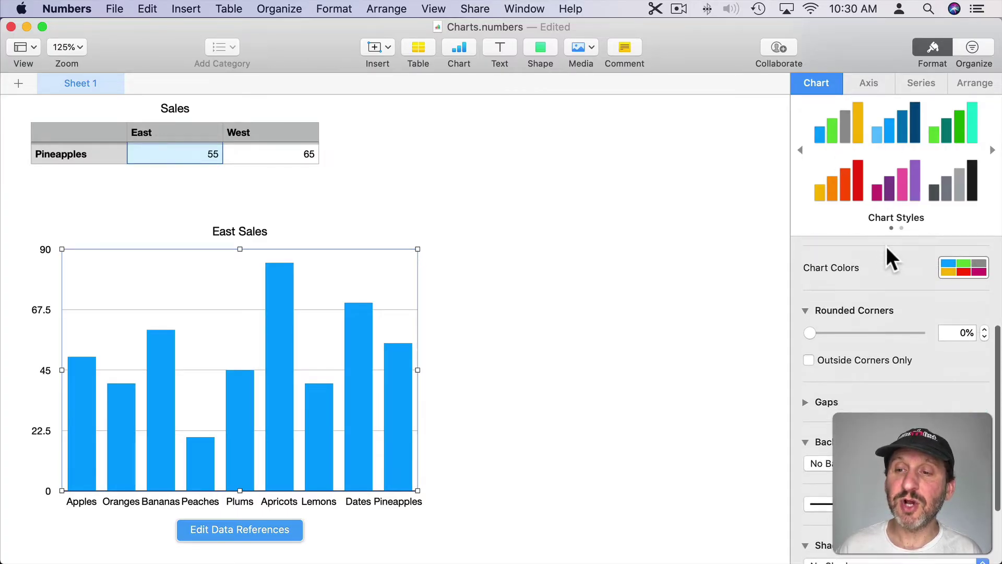
{"action": "left_click", "coordinate": [974, 272]}
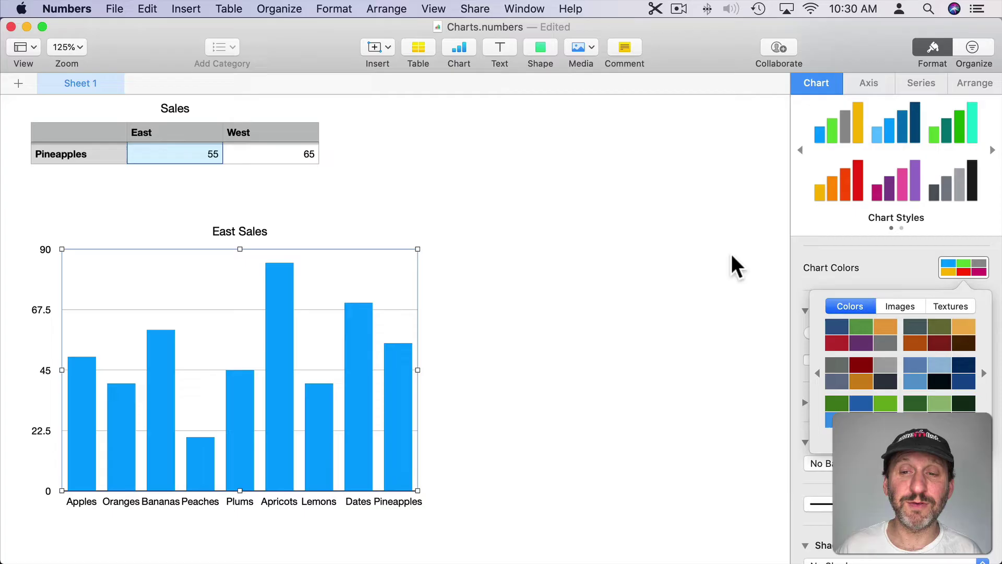
{"action": "left_click", "coordinate": [788, 259]}
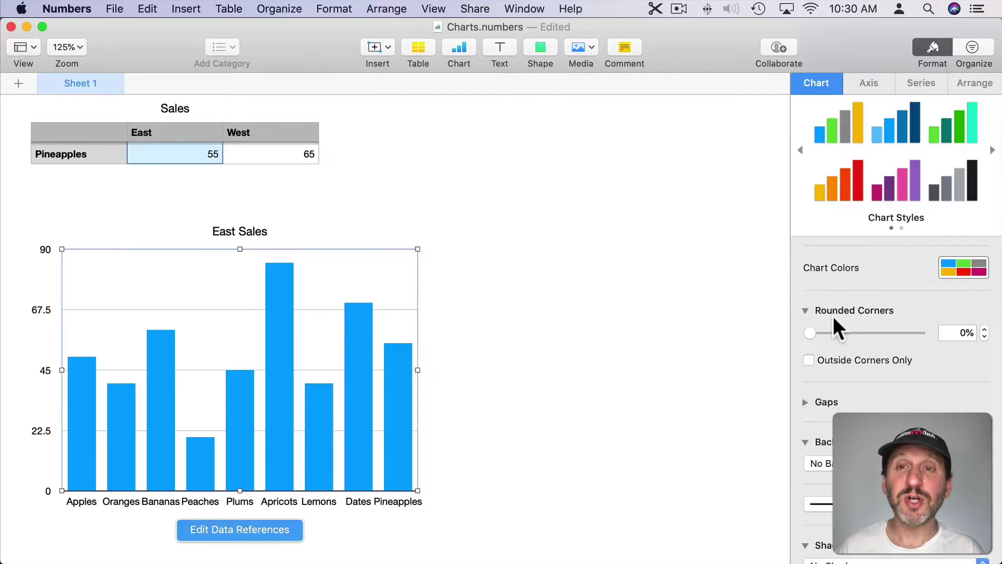
{"action": "scroll", "coordinate": [840, 309], "scroll_direction": "down", "scroll_amount": 3}
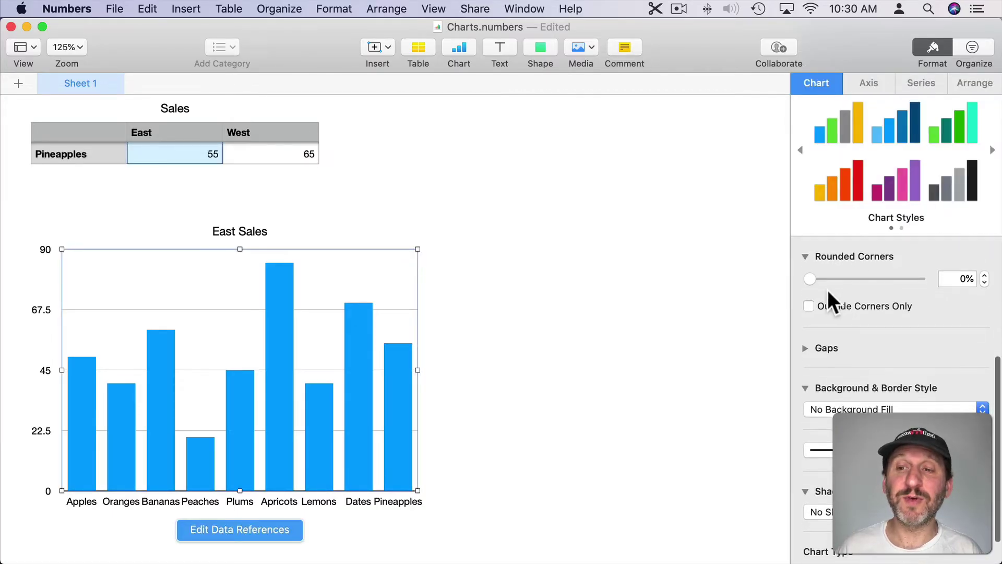
{"action": "mouse_move", "coordinate": [810, 279]}
{"action": "left_mouse_down"}
{"action": "mouse_move", "coordinate": [943, 280]}
{"action": "mouse_move", "coordinate": [810, 279]}
{"action": "left_mouse_up"}
{"action": "scroll", "coordinate": [840, 294], "scroll_direction": "down", "scroll_amount": 2}
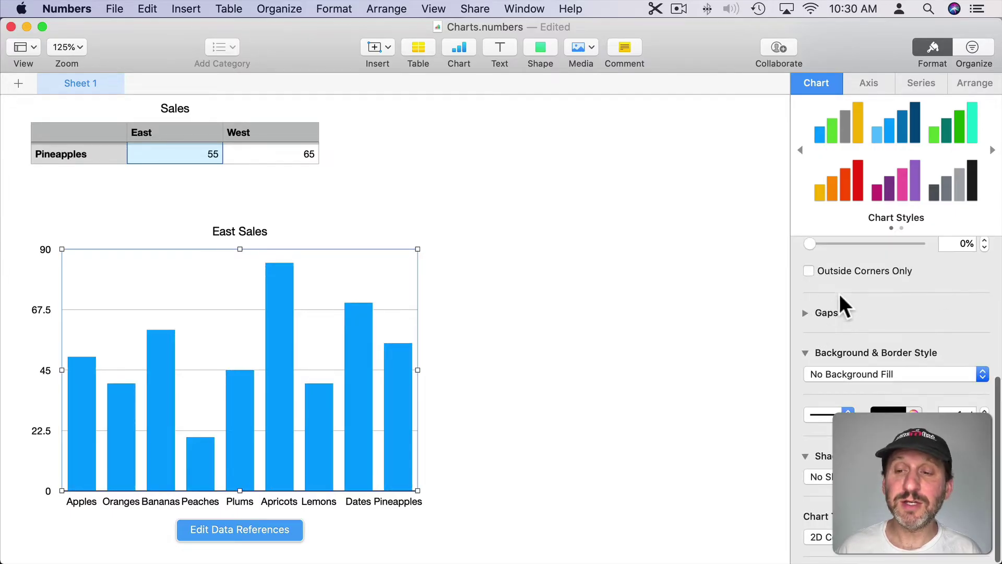
{"action": "left_click", "coordinate": [805, 313]}
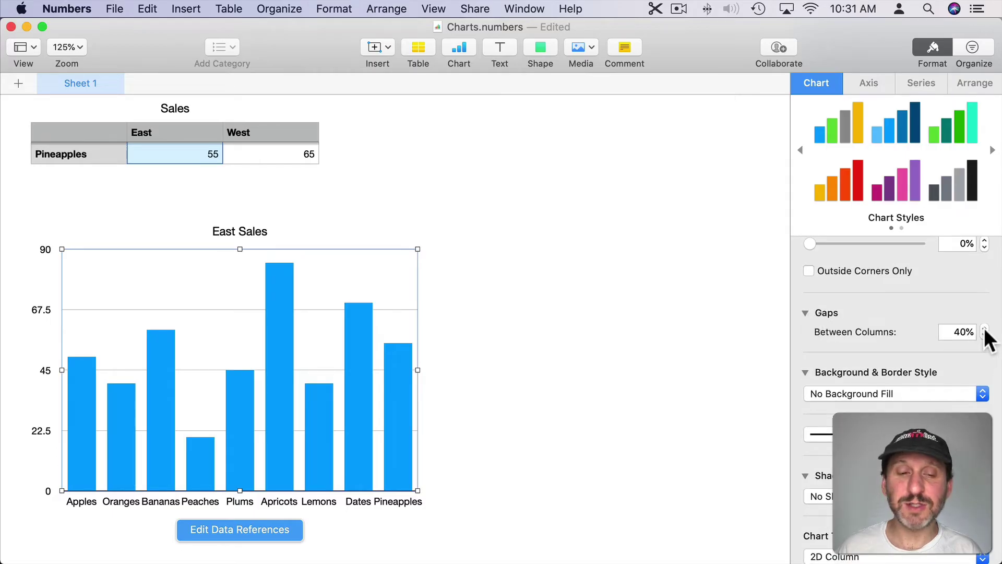
{"action": "left_click", "coordinate": [805, 314]}
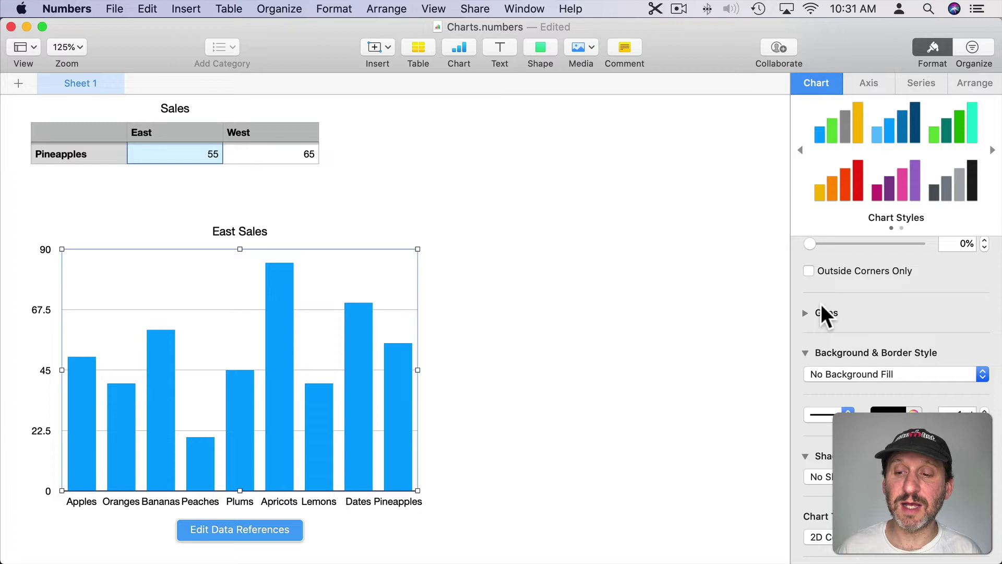
Delete the East Sales chart and reselect the East column of the Sales table
{"action": "left_click", "coordinate": [520, 287]}
{"action": "left_click", "coordinate": [266, 296]}
{"action": "key", "text": "BackSpace"}
{"action": "scroll", "coordinate": [265, 295], "scroll_direction": "up", "scroll_amount": 5}
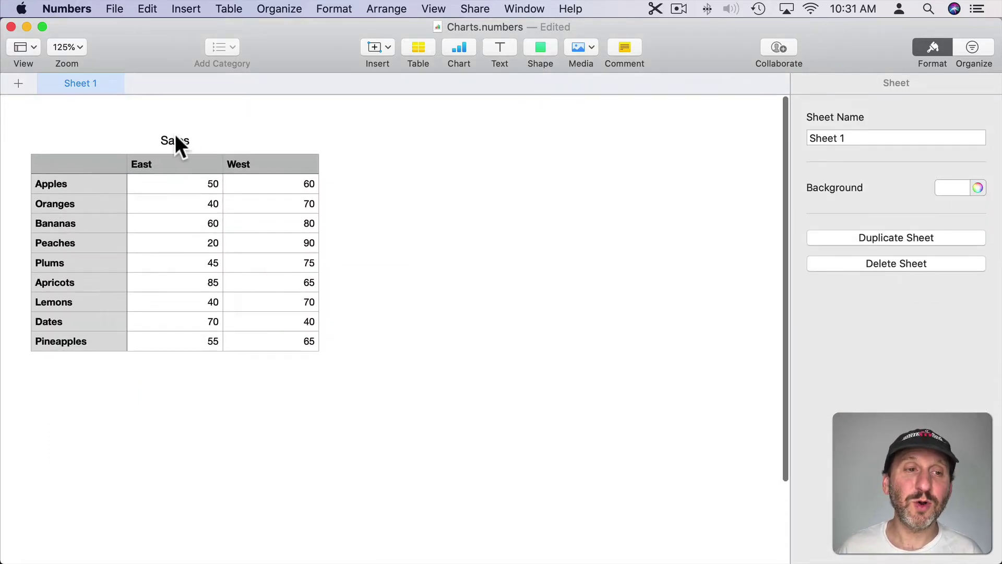
{"action": "left_click", "coordinate": [176, 156]}
{"action": "left_click", "coordinate": [174, 112]}
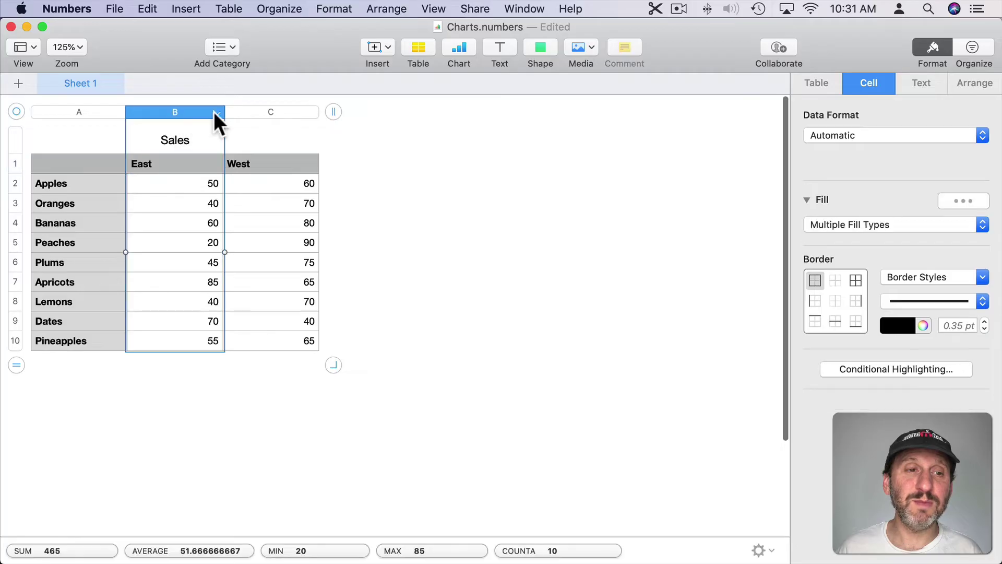
Add the West column to the selection and insert a clustered column chart of East and West
{"action": "left_click", "coordinate": [277, 111], "text": "shift"}
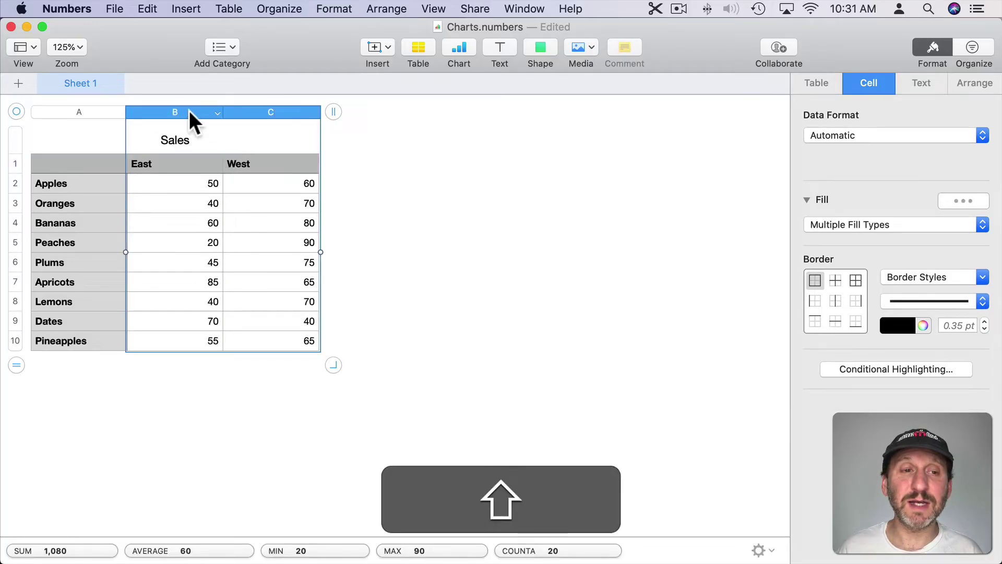
{"action": "left_click", "coordinate": [459, 50]}
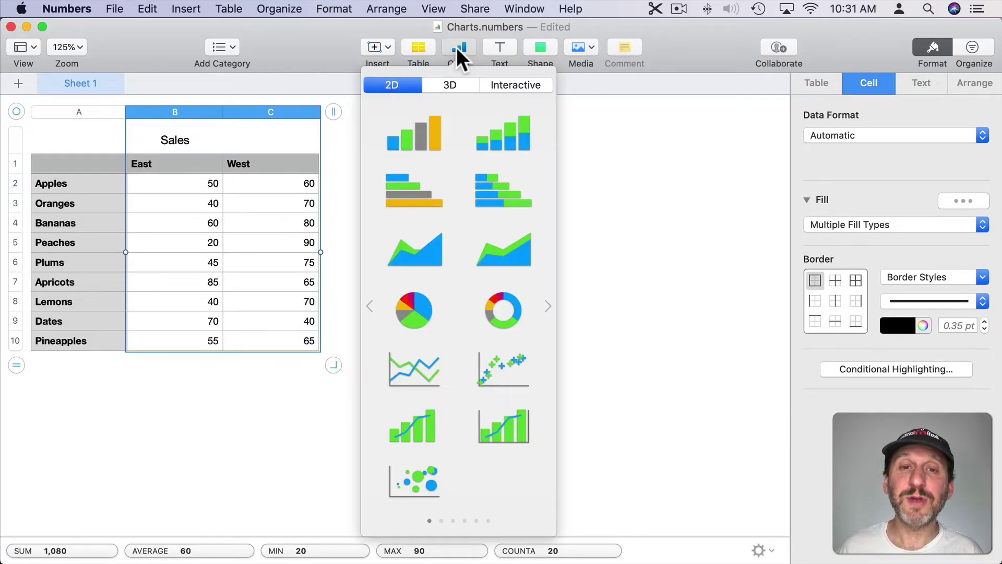
{"action": "left_click", "coordinate": [424, 124]}
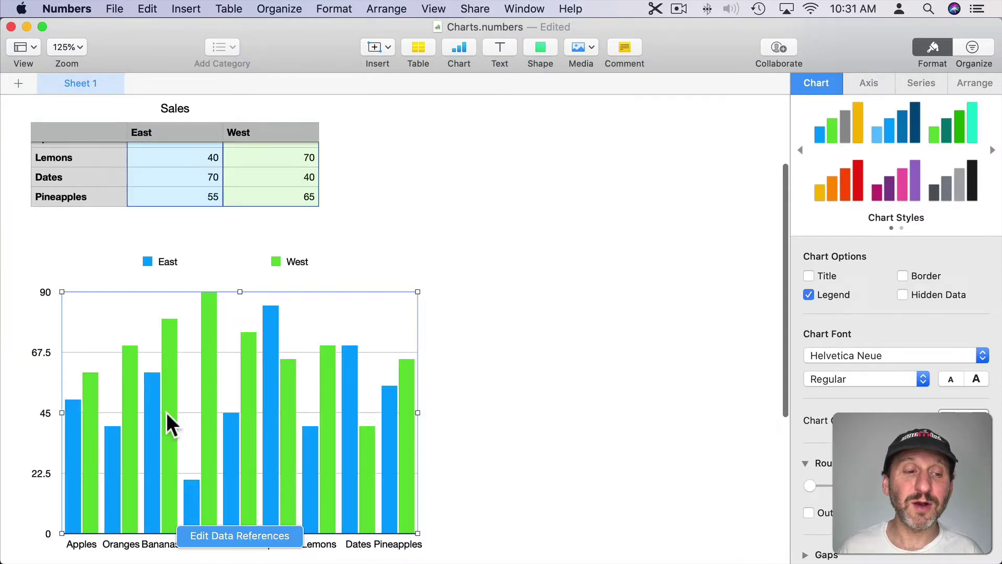
{"action": "scroll", "coordinate": [136, 389], "scroll_direction": "down", "scroll_amount": 3}
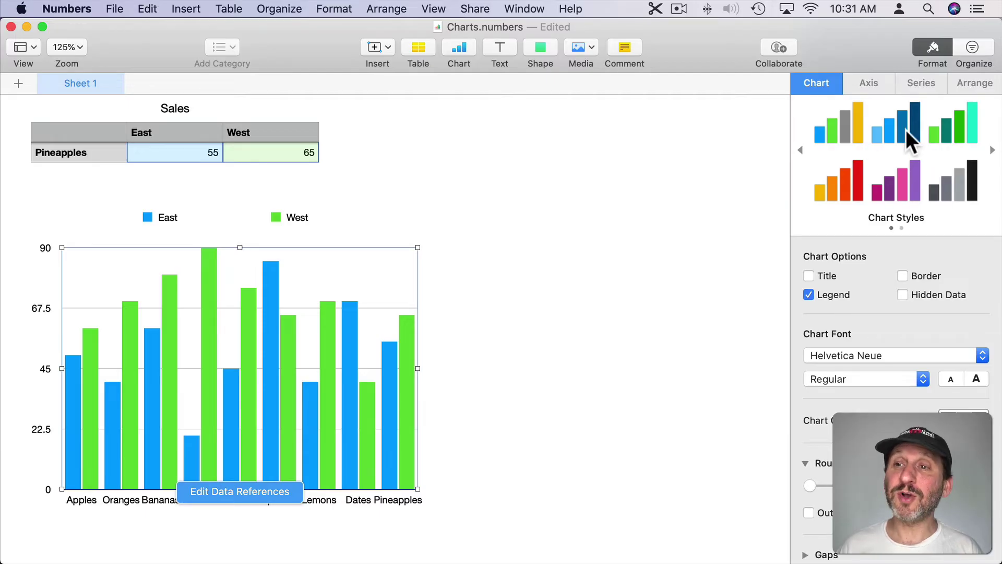
Give the East series Number value labels, then set them back to None
{"action": "left_click", "coordinate": [922, 83]}
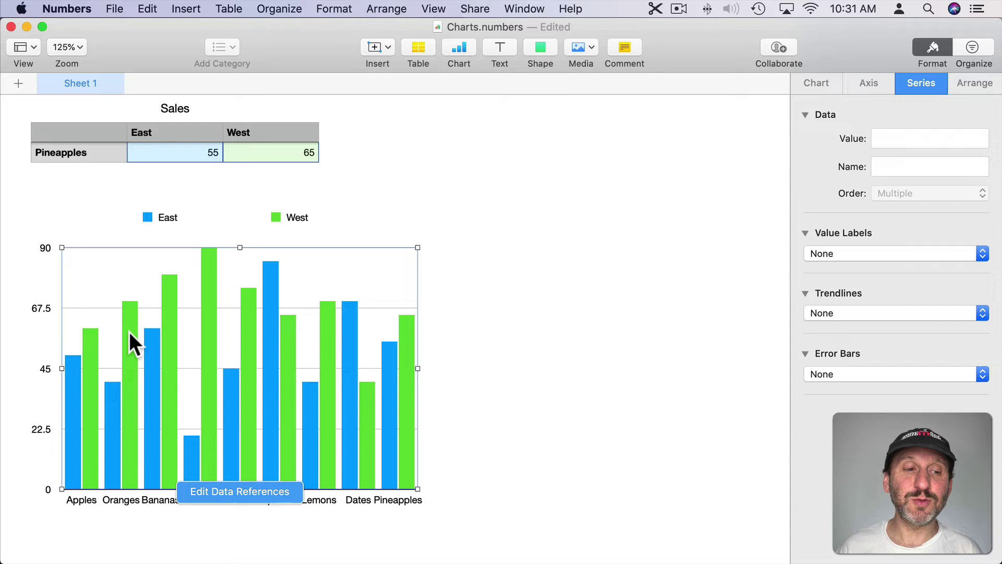
{"action": "left_click", "coordinate": [77, 371]}
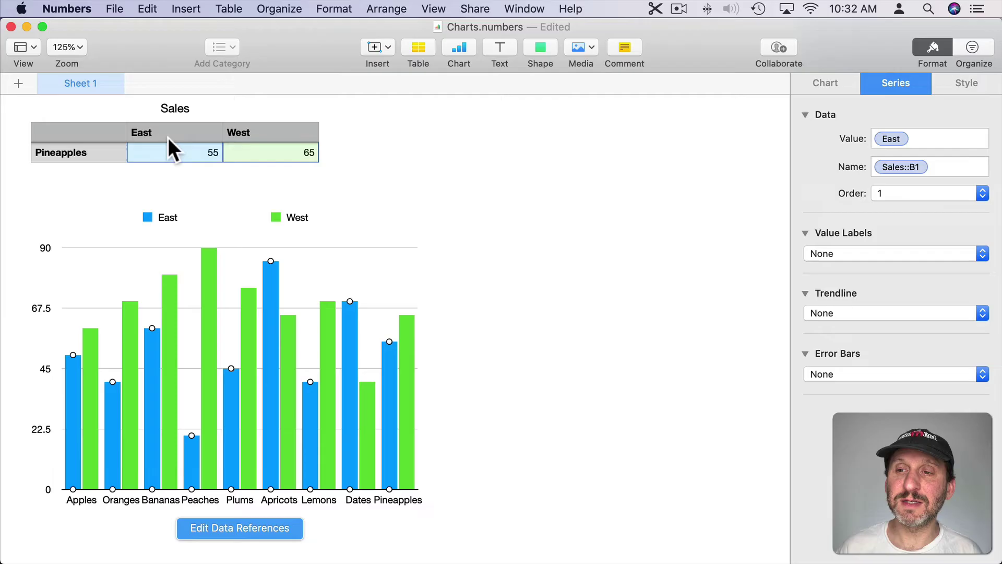
{"action": "left_click", "coordinate": [853, 254]}
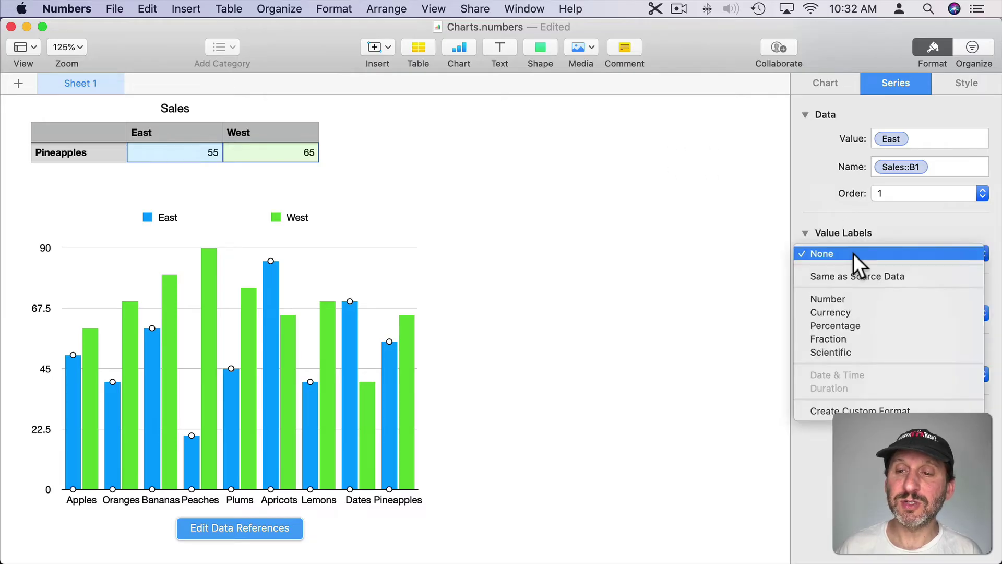
{"action": "left_click", "coordinate": [853, 295]}
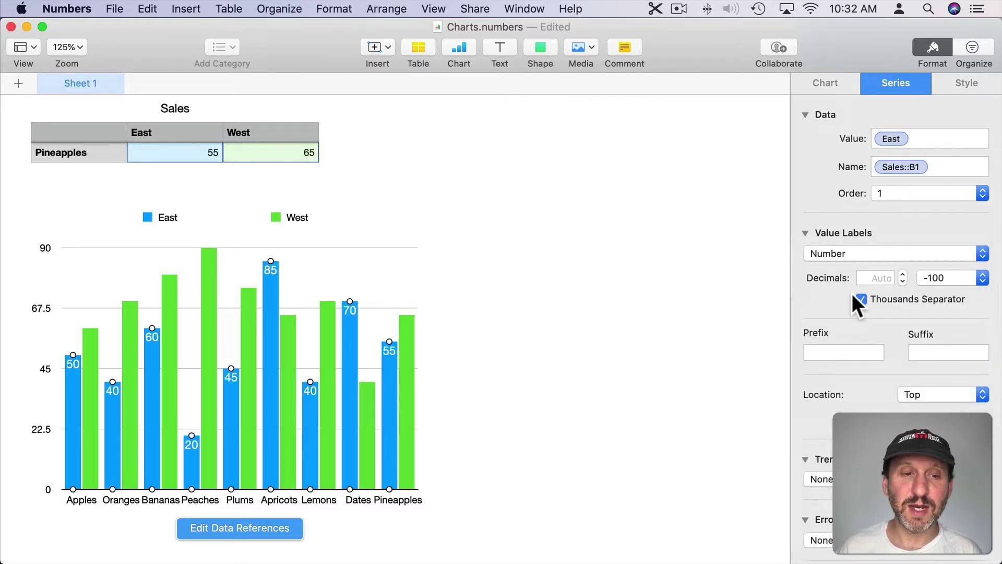
{"action": "left_click", "coordinate": [838, 253]}
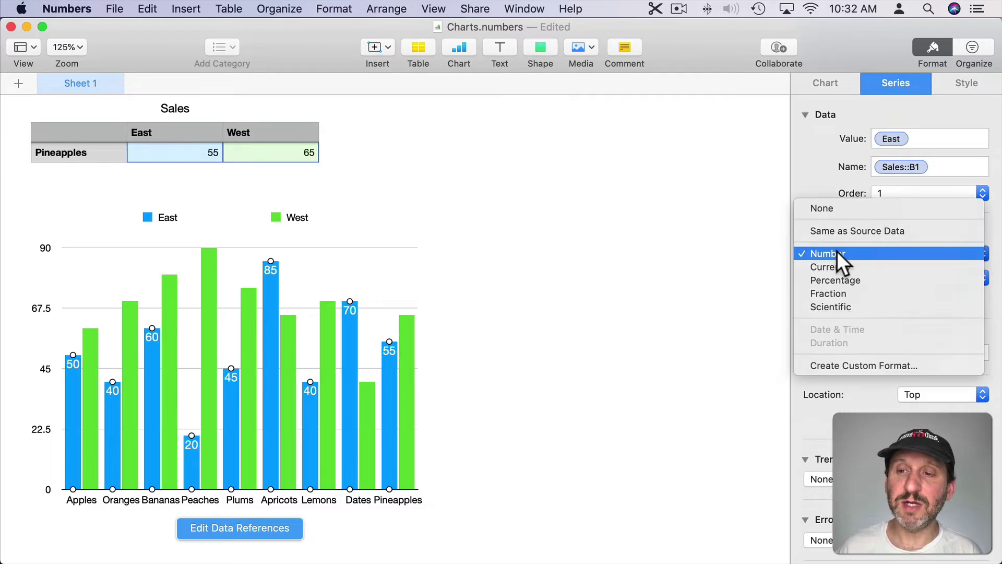
{"action": "left_click", "coordinate": [832, 209]}
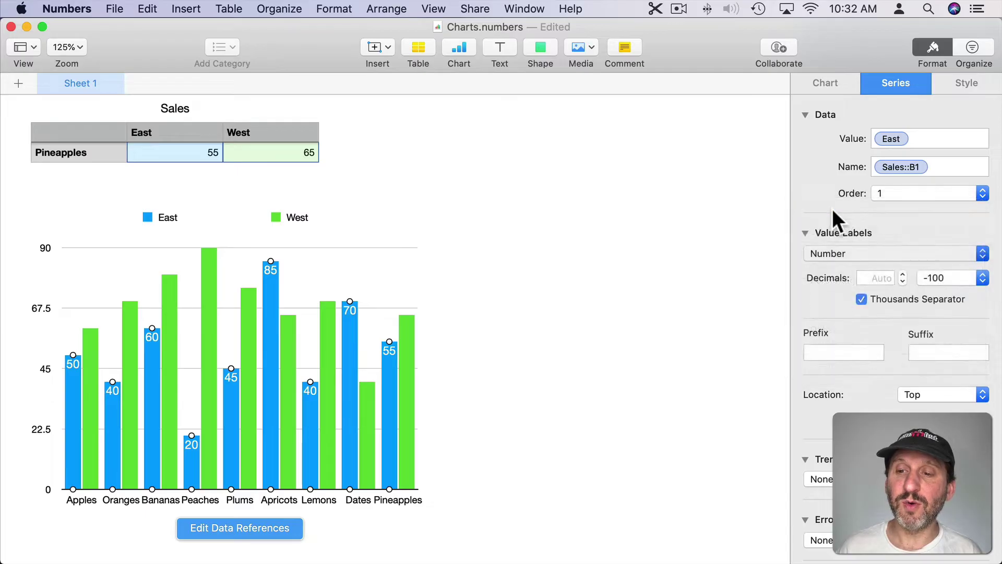
Colour the West series bars red using the Style fill
{"action": "left_click", "coordinate": [91, 345]}
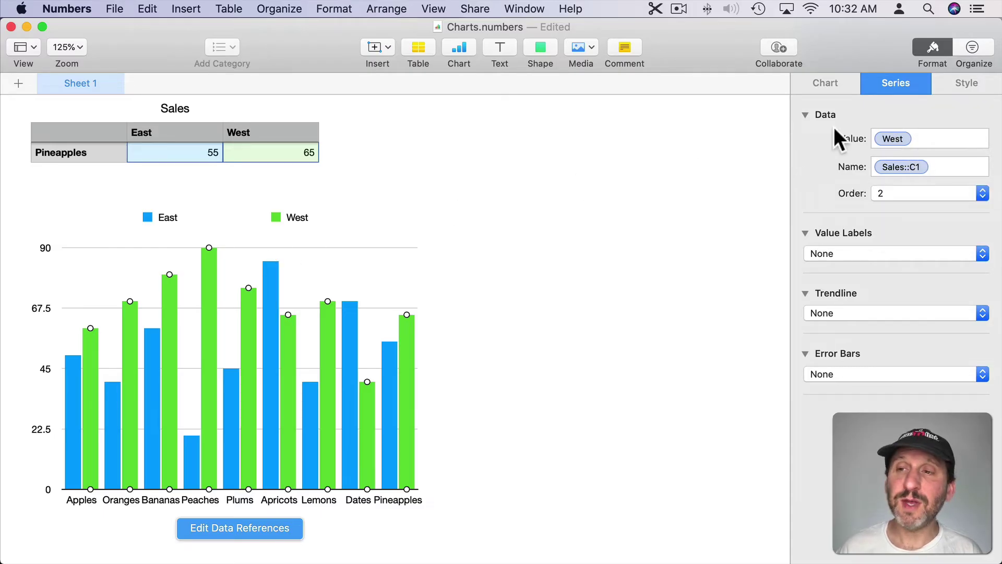
{"action": "left_click", "coordinate": [965, 83]}
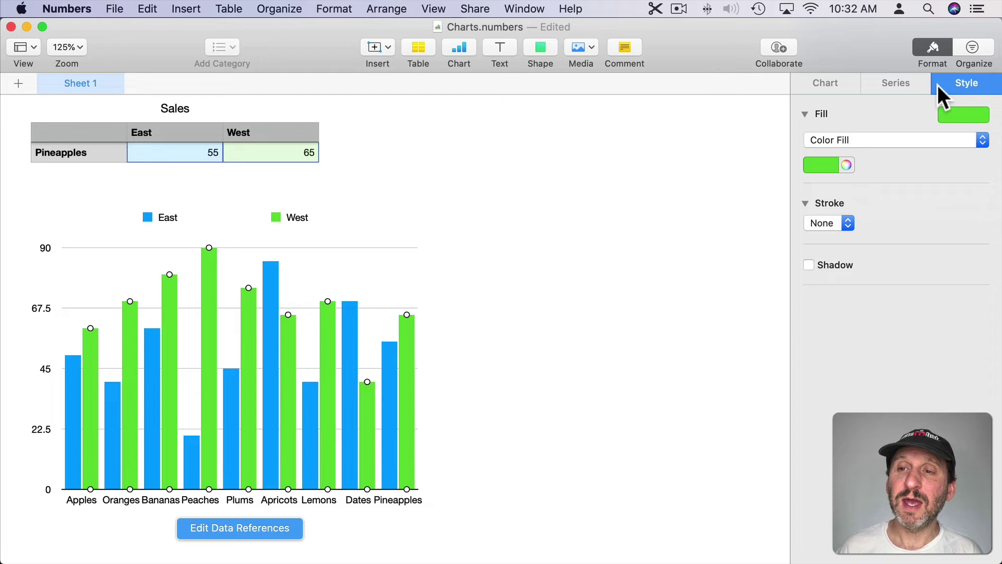
{"action": "left_click", "coordinate": [831, 165]}
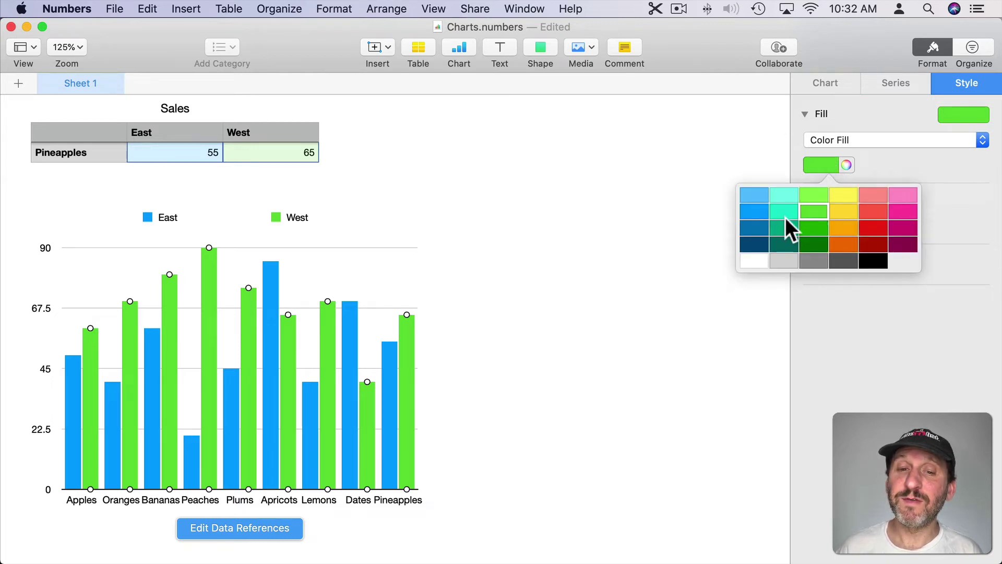
{"action": "left_click", "coordinate": [883, 228]}
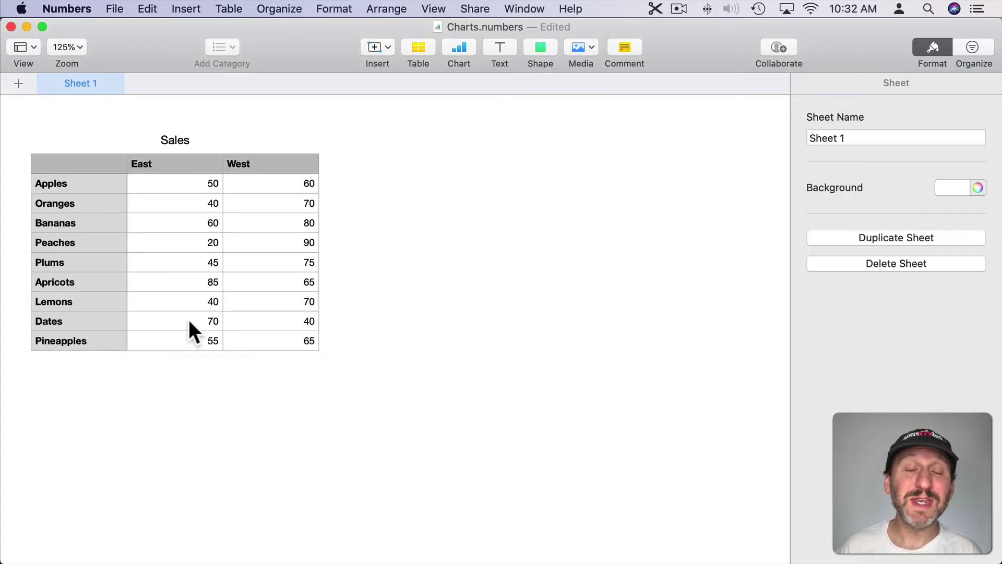
Select the East column and insert a horizontal bar chart of East sales
{"action": "left_click", "coordinate": [170, 158]}
{"action": "left_click", "coordinate": [174, 112]}
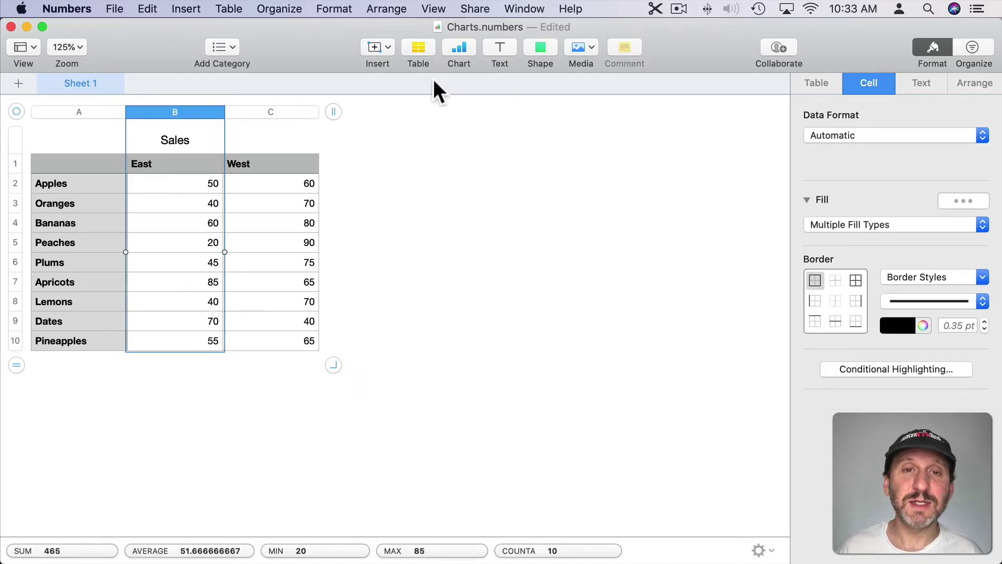
{"action": "left_click", "coordinate": [459, 48]}
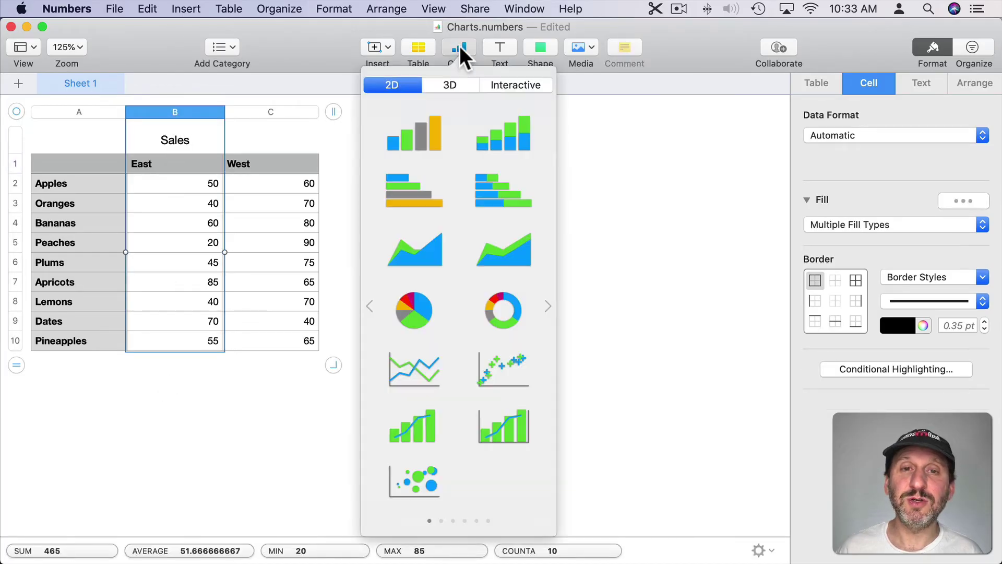
{"action": "left_click", "coordinate": [398, 196]}
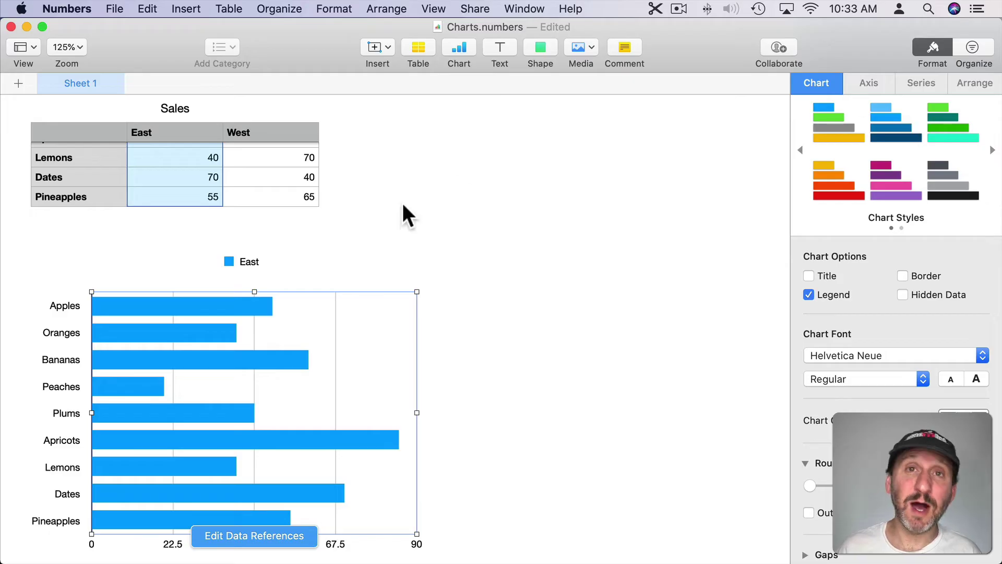
Select East and West, insert a bar chart, undo it, and insert a 2D stacked bar chart
{"action": "left_click", "coordinate": [211, 110]}
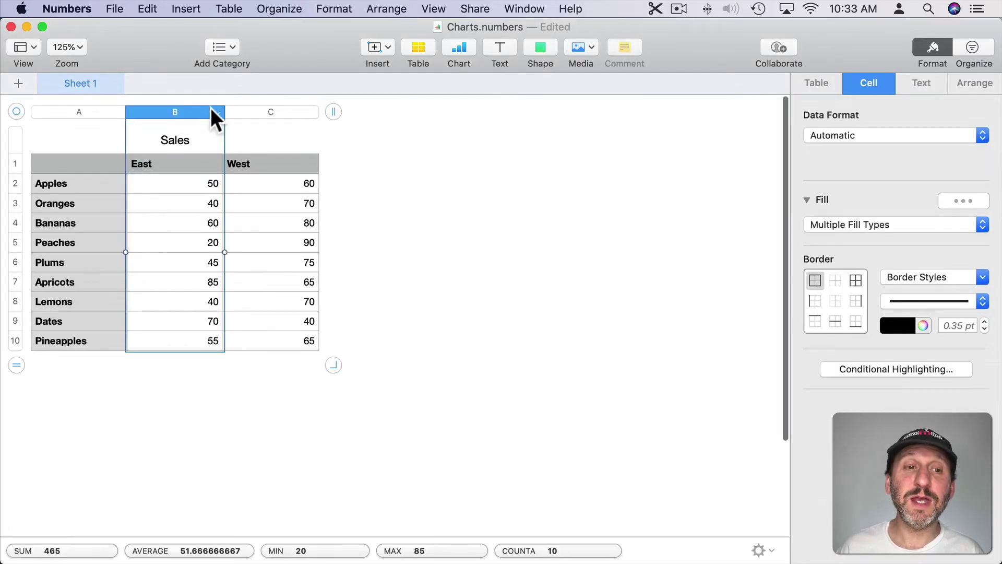
{"action": "left_click", "coordinate": [272, 112], "text": "shift"}
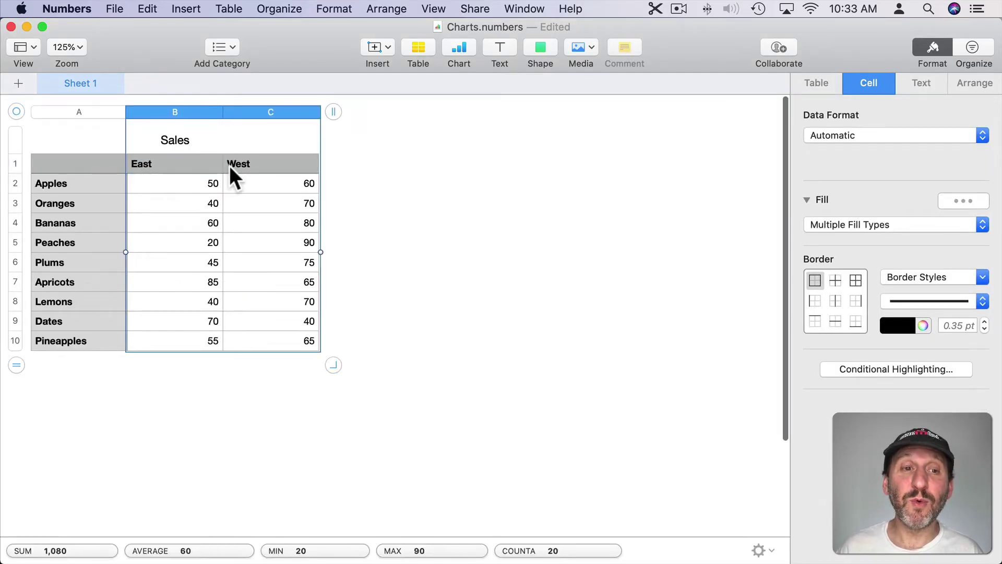
{"action": "left_click", "coordinate": [462, 46]}
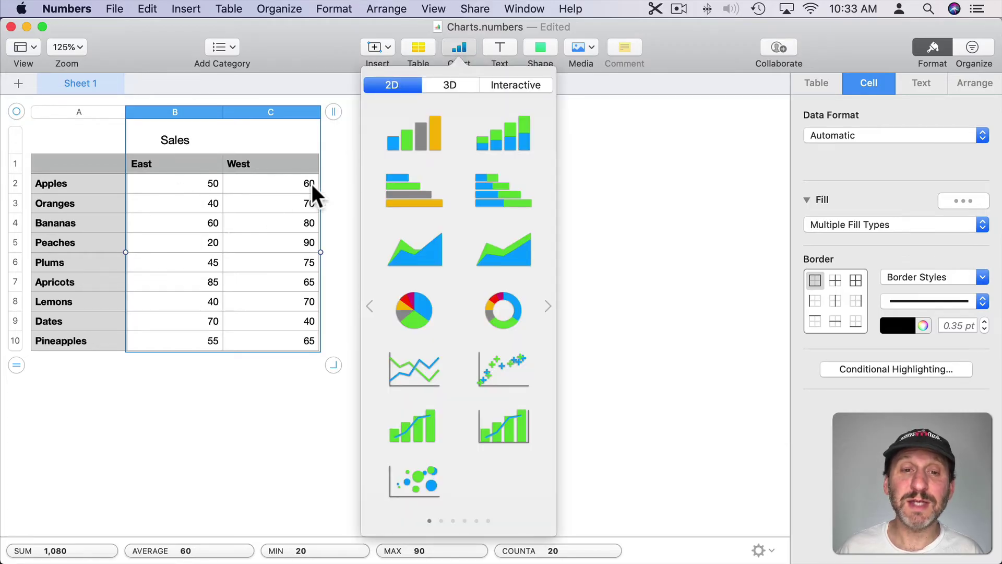
{"action": "left_click", "coordinate": [412, 187]}
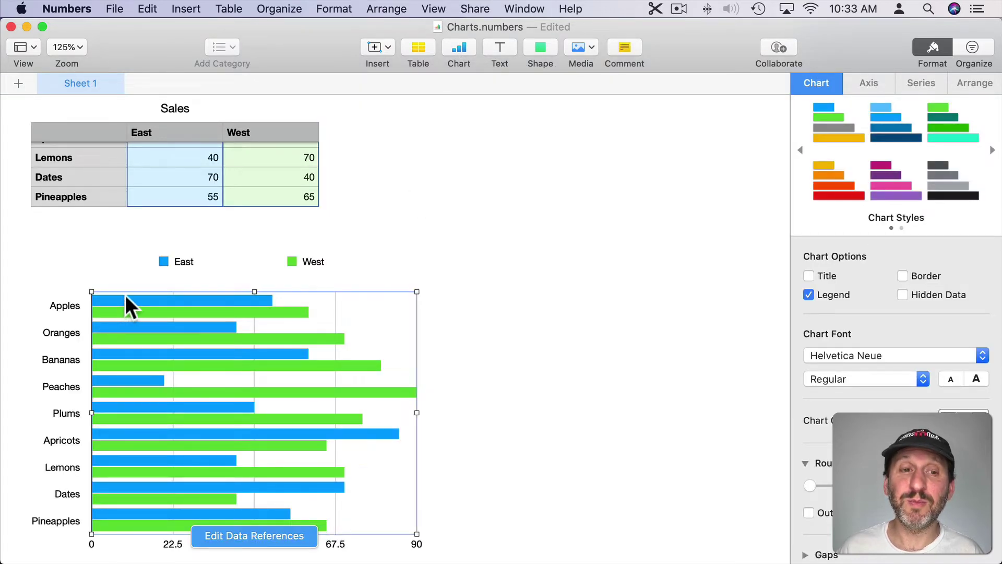
{"action": "key", "text": "super+z"}
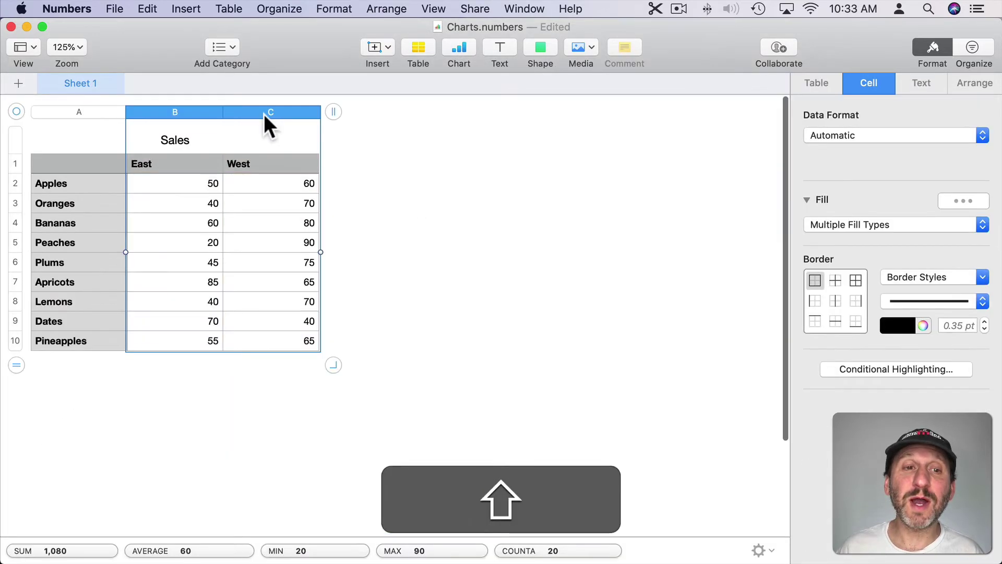
{"action": "left_click", "coordinate": [463, 49]}
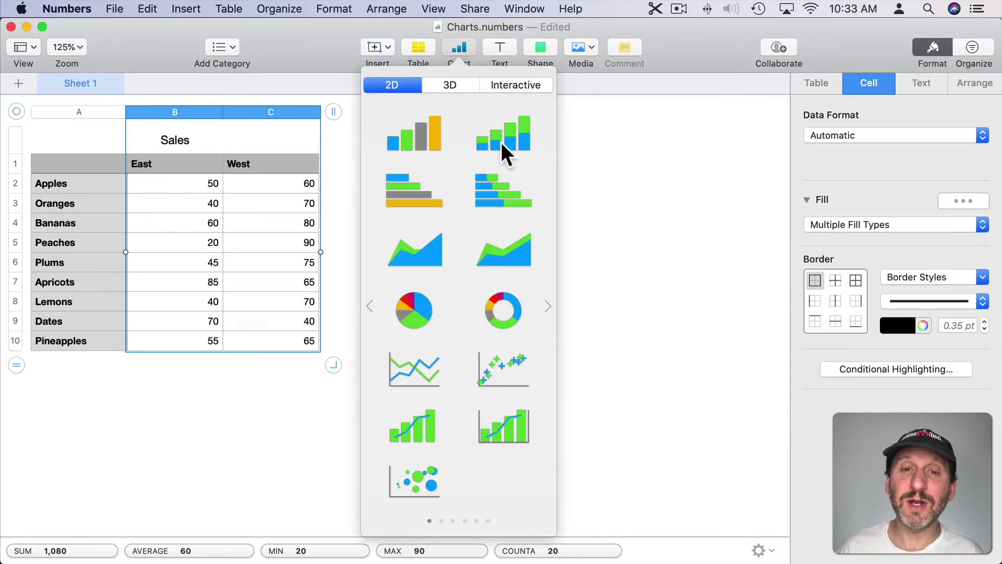
{"action": "left_click", "coordinate": [500, 190]}
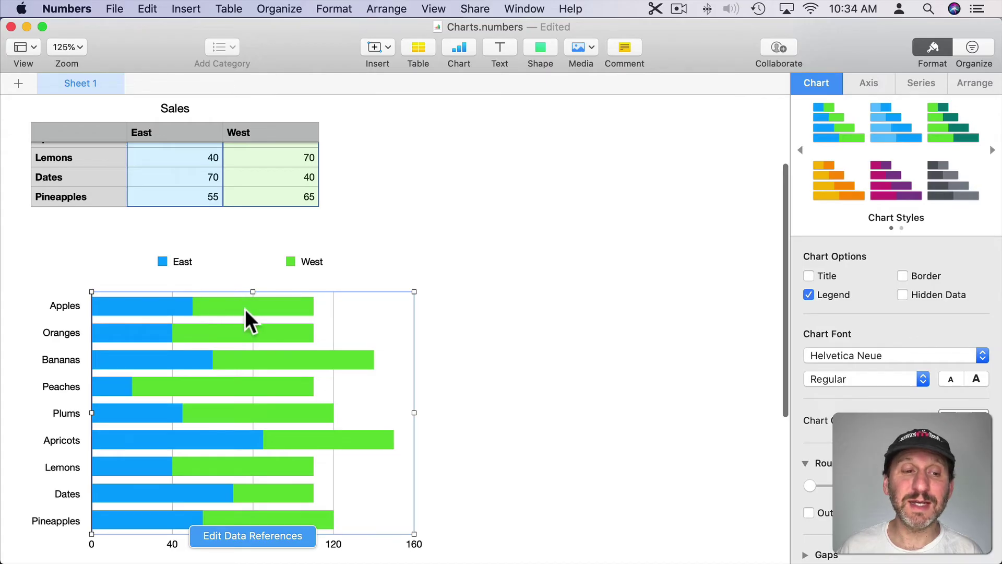
Select the West series and set its plotting order to 1 so it stacks first
{"action": "scroll", "coordinate": [247, 310], "scroll_direction": "down", "scroll_amount": 3}
{"action": "left_click", "coordinate": [918, 92]}
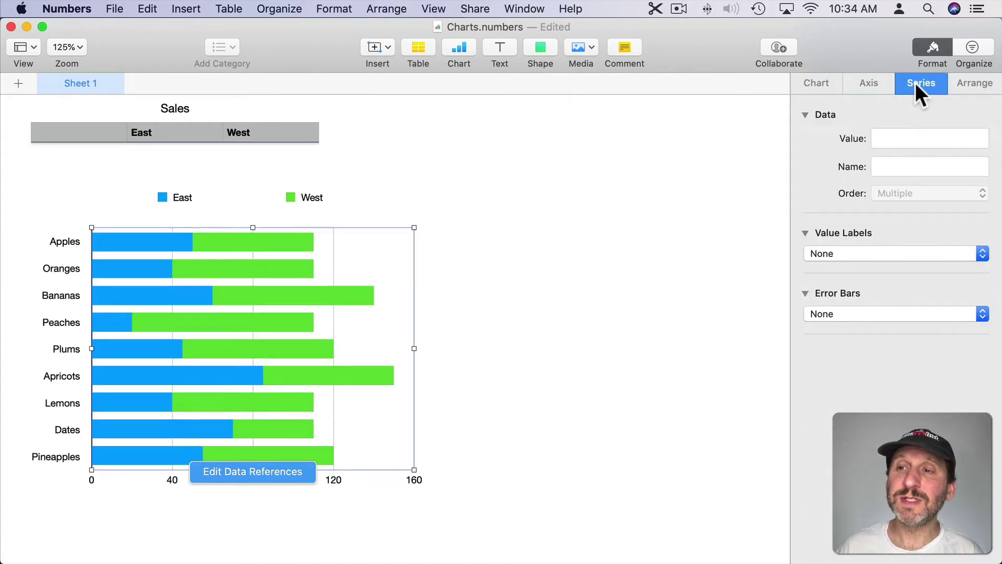
{"action": "left_click", "coordinate": [251, 241]}
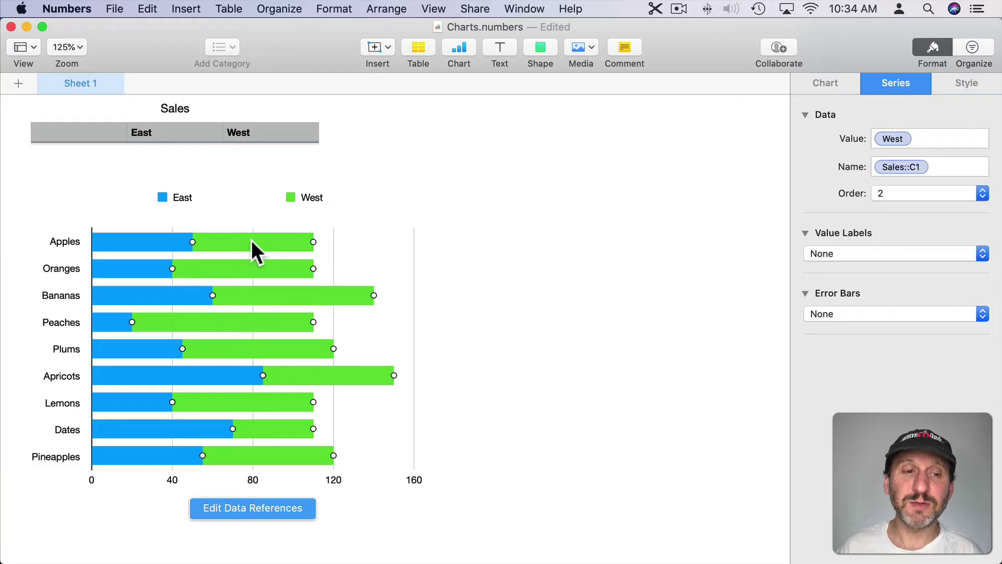
{"action": "left_click", "coordinate": [184, 241]}
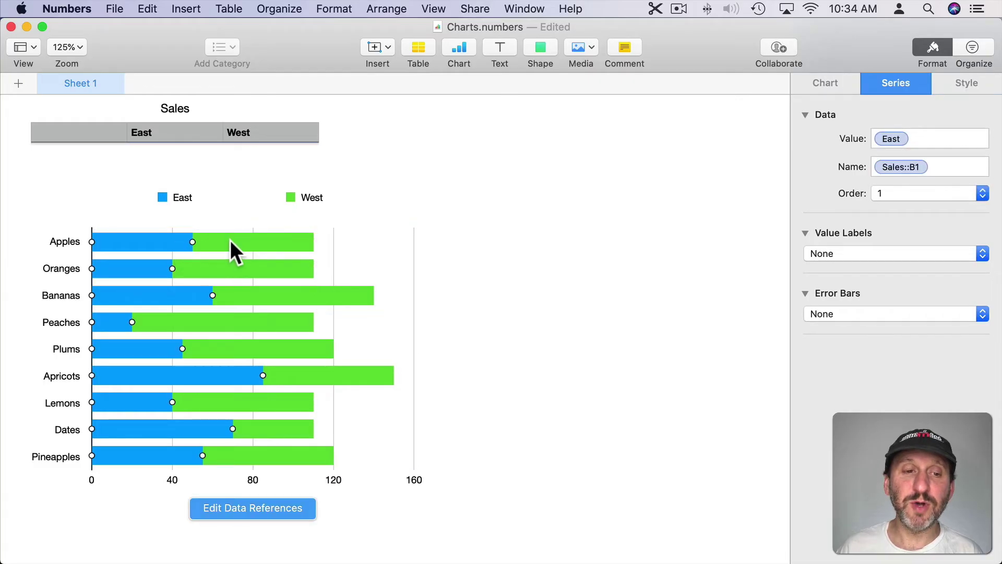
{"action": "left_click", "coordinate": [230, 240]}
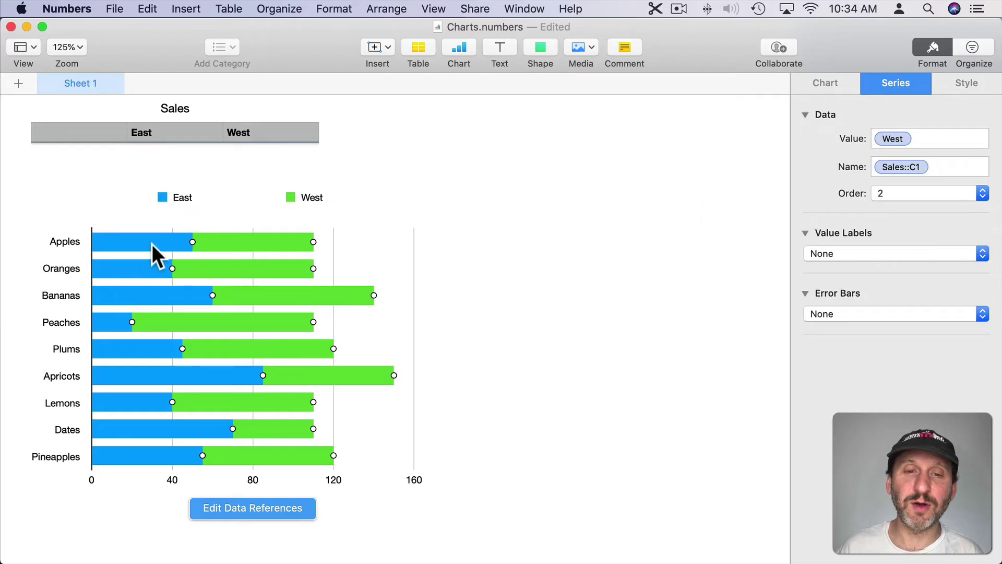
{"action": "left_click", "coordinate": [152, 246]}
{"action": "left_click", "coordinate": [246, 241]}
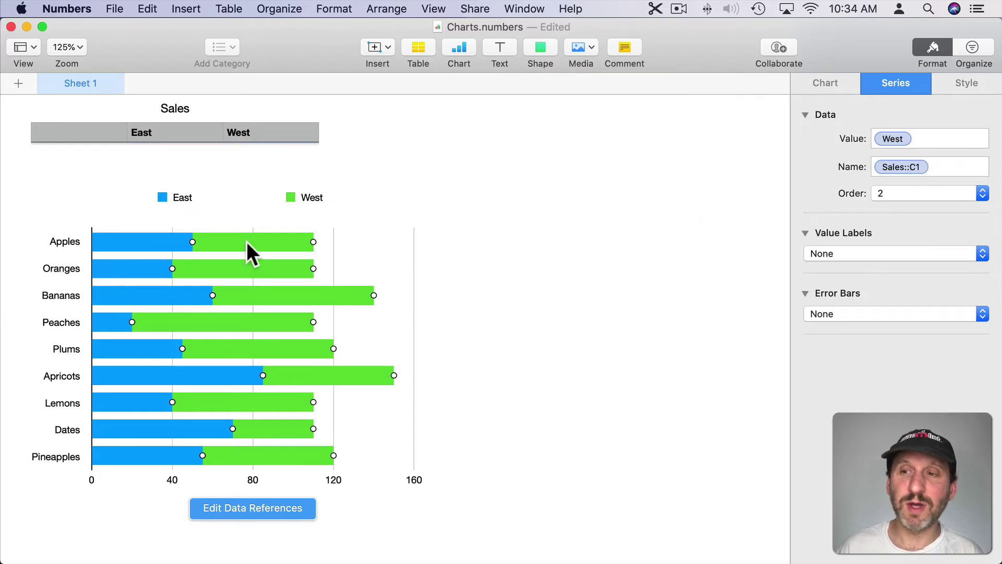
{"action": "left_click", "coordinate": [892, 195]}
{"action": "left_click", "coordinate": [893, 184]}
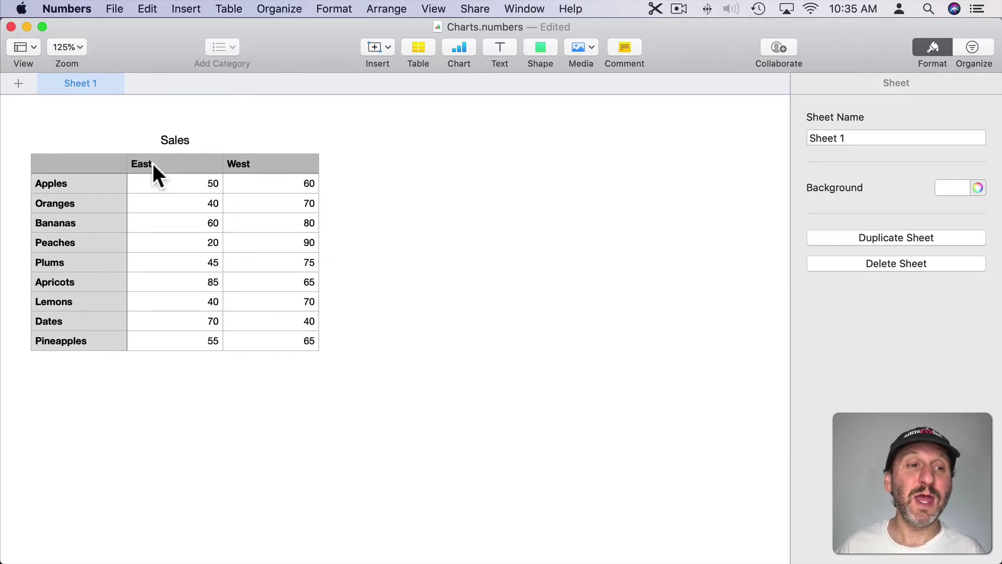
Select East column B and insert a 2D line chart of its nine values
{"action": "left_click", "coordinate": [164, 156]}
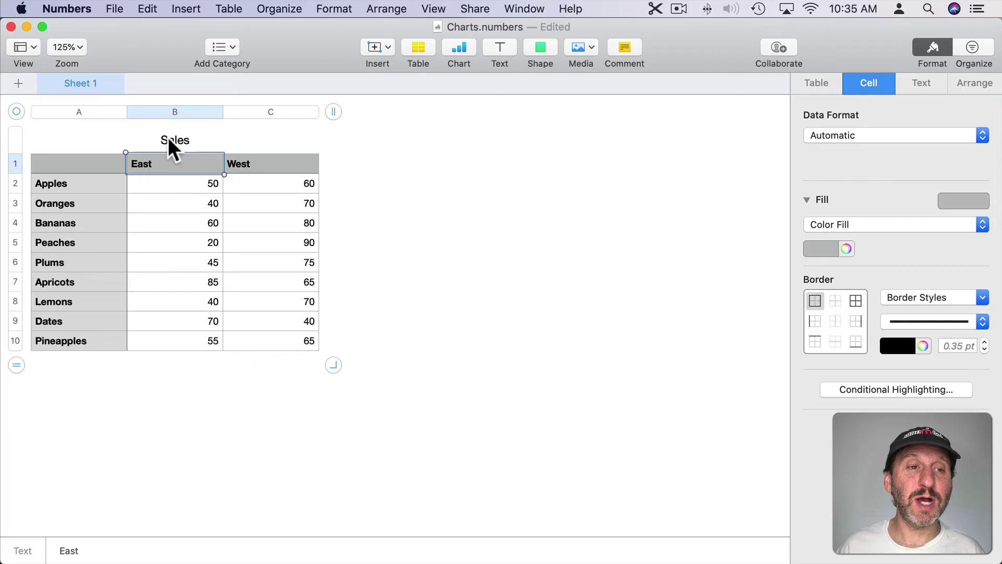
{"action": "left_click", "coordinate": [172, 110]}
{"action": "left_click", "coordinate": [459, 50]}
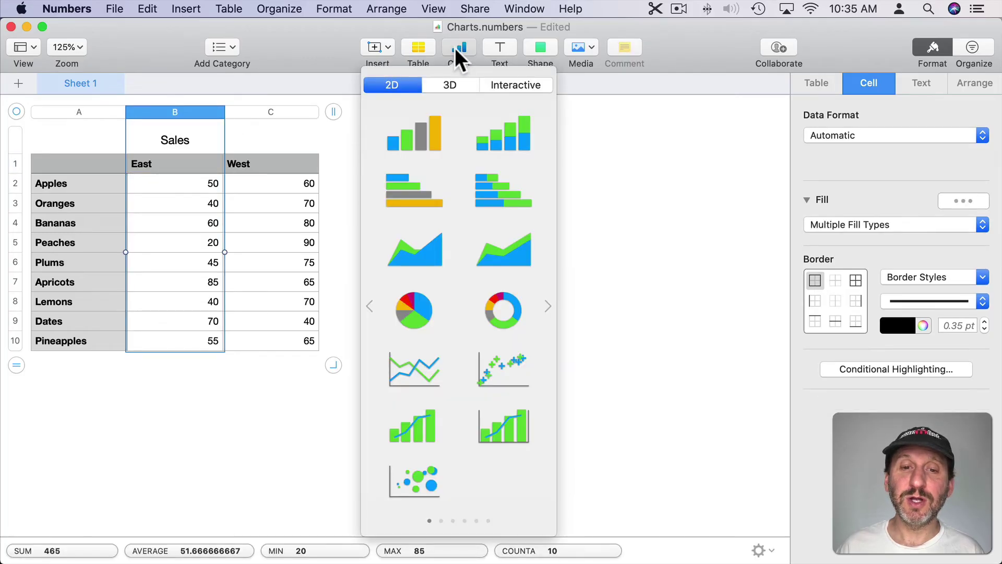
{"action": "left_click", "coordinate": [412, 368]}
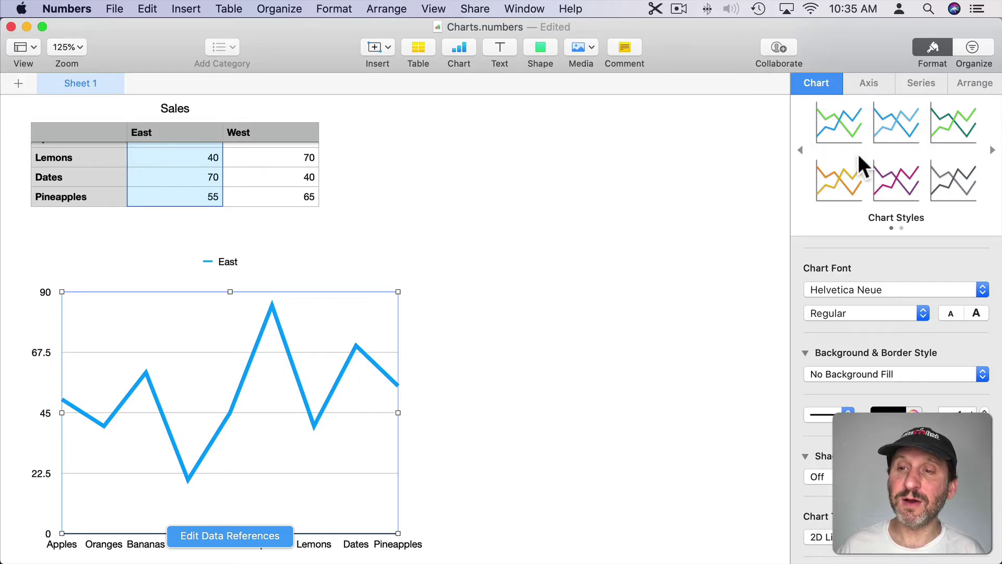
{"action": "left_click", "coordinate": [920, 84]}
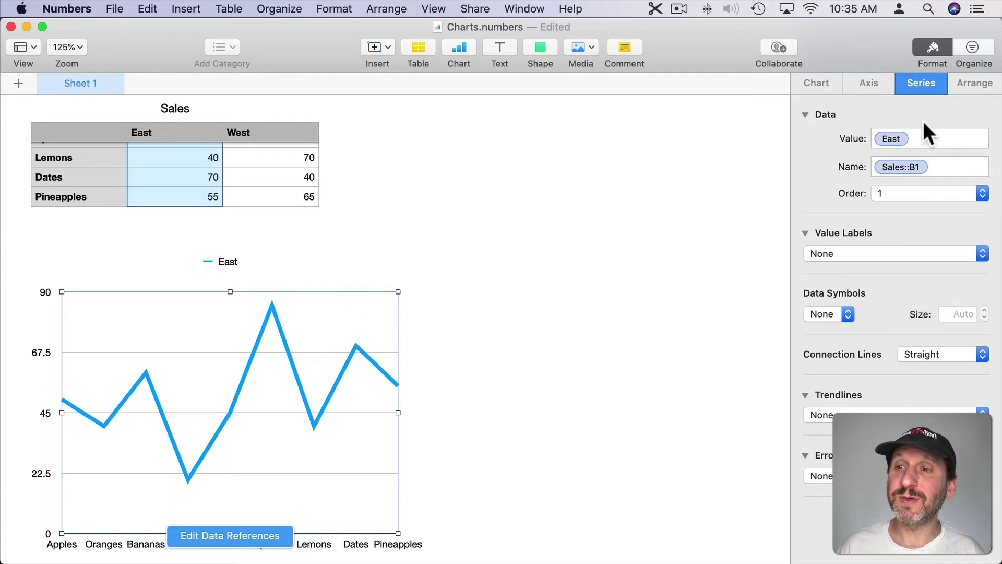
Give the East line series Number value labels, then set them back to None
{"action": "left_click", "coordinate": [272, 308]}
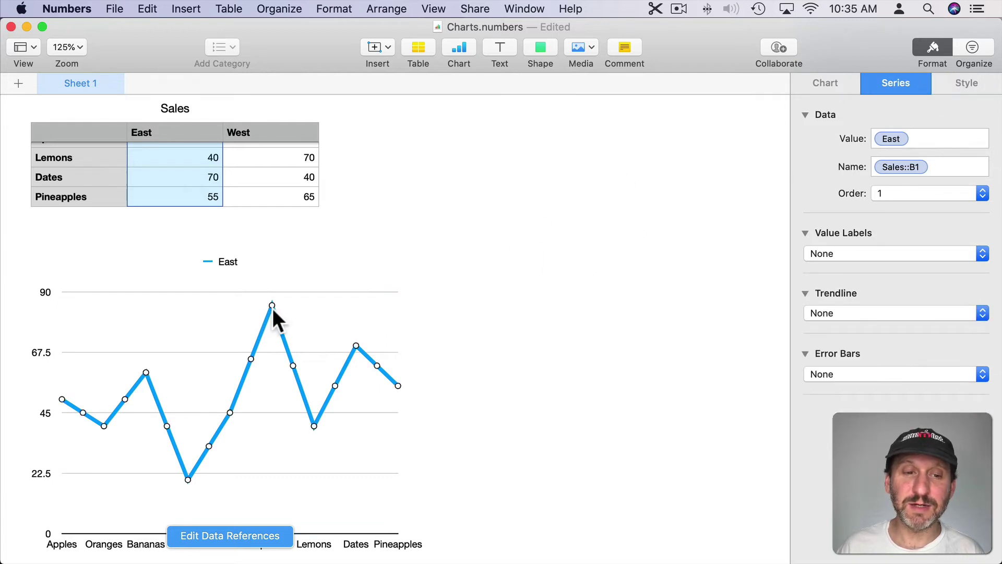
{"action": "left_click", "coordinate": [843, 253]}
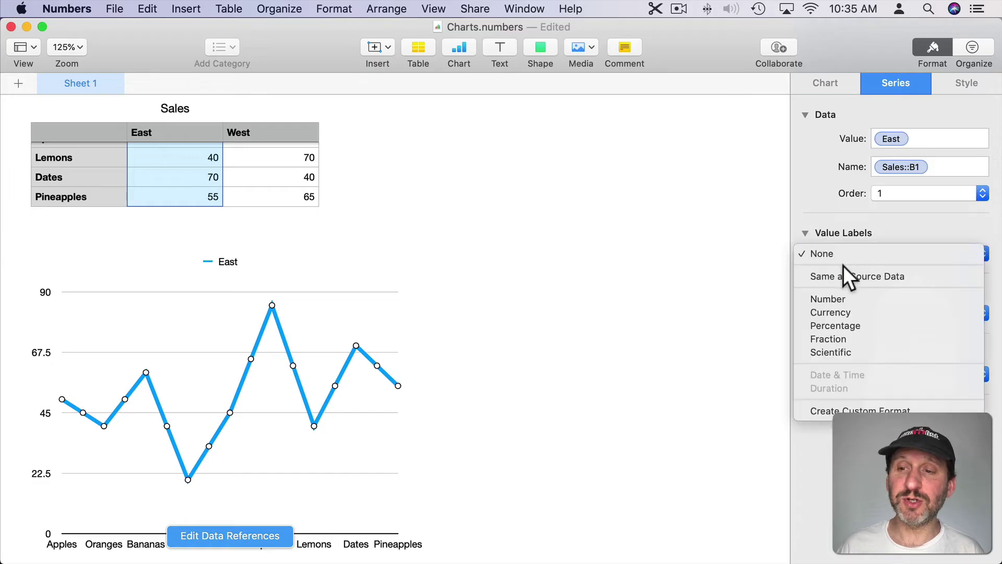
{"action": "left_click", "coordinate": [844, 295]}
{"action": "left_click", "coordinate": [841, 253]}
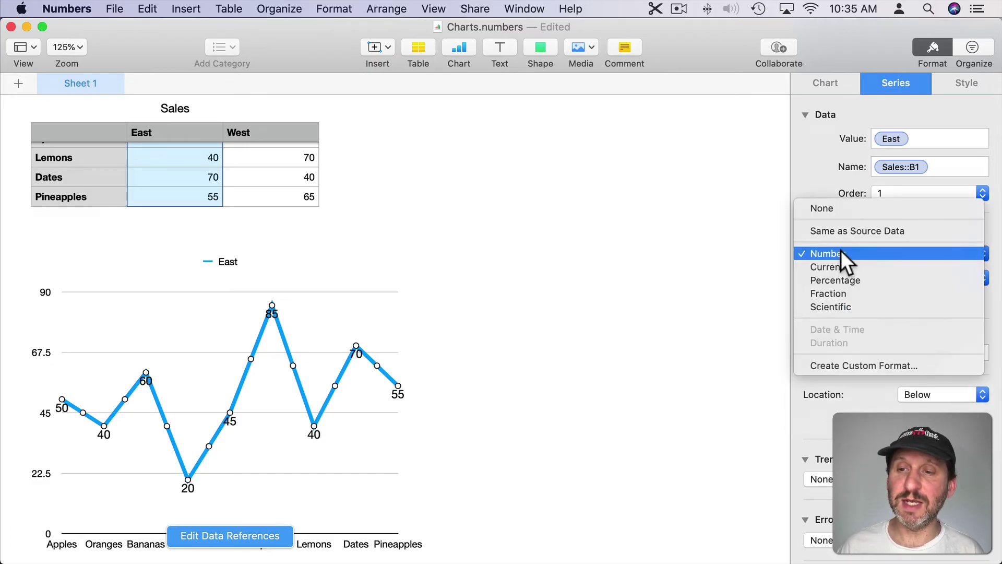
{"action": "left_click", "coordinate": [841, 209]}
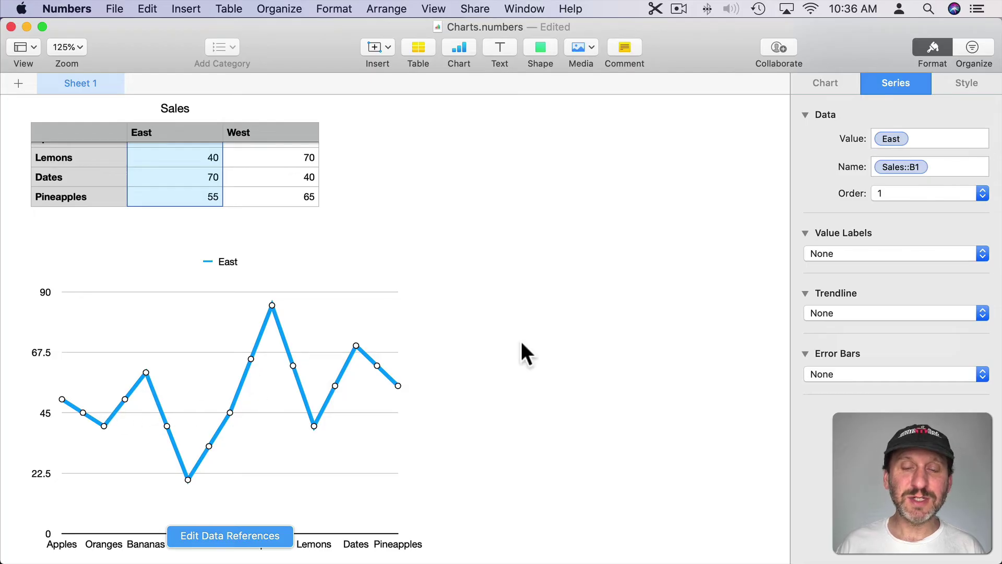
Add a Linear trendline to East, then switch it to Moving Average
{"action": "left_click", "coordinate": [869, 313]}
{"action": "left_click", "coordinate": [864, 323]}
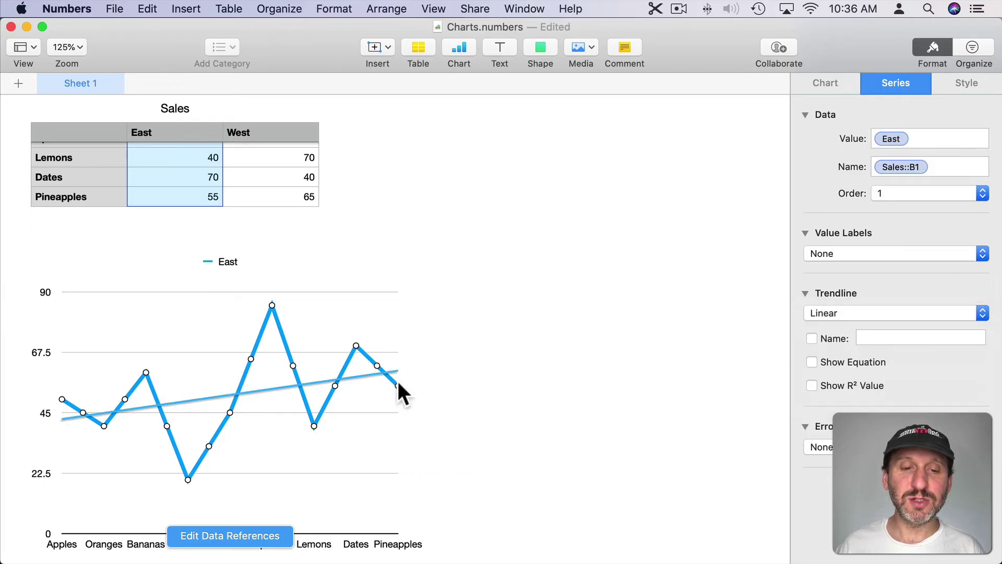
{"action": "left_click", "coordinate": [851, 313]}
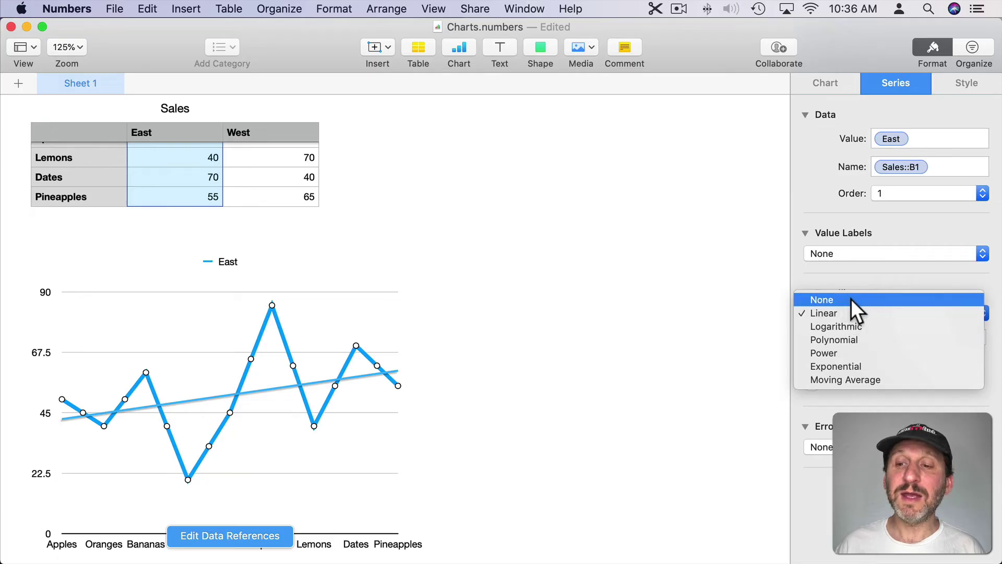
{"action": "left_click", "coordinate": [869, 380]}
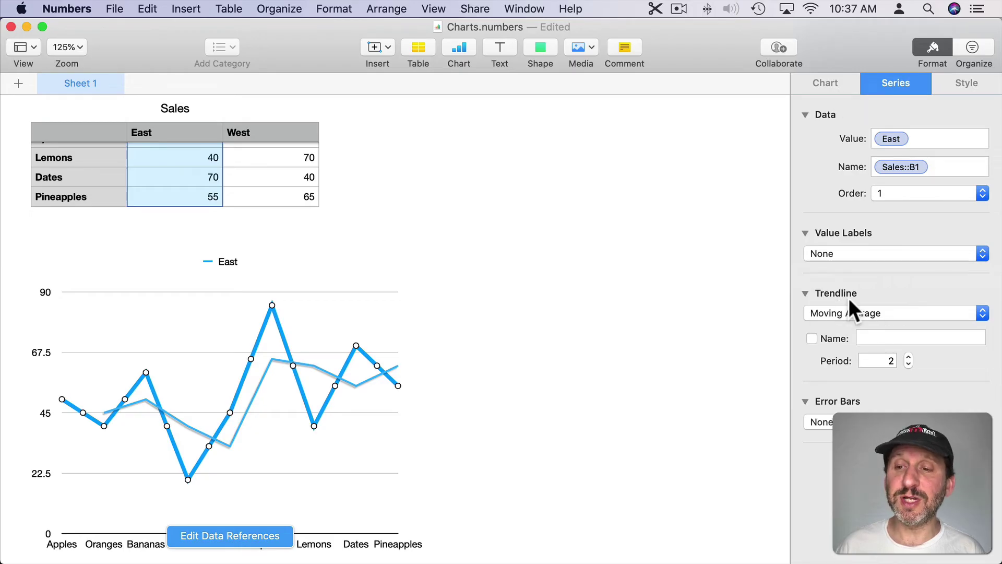
Set the East series connecting line style to None, leaving only the trendline
{"action": "left_click", "coordinate": [965, 82]}
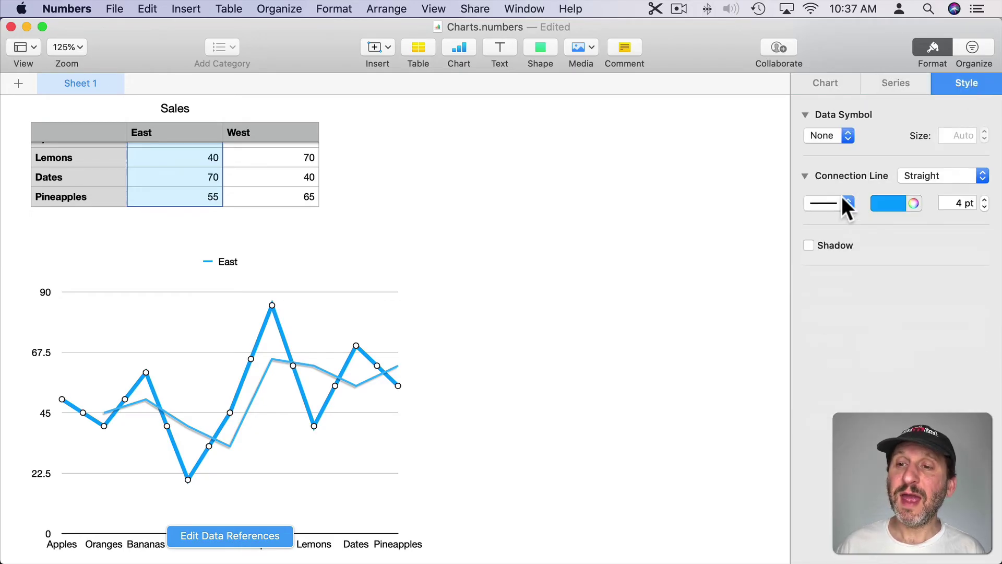
{"action": "left_click", "coordinate": [833, 209]}
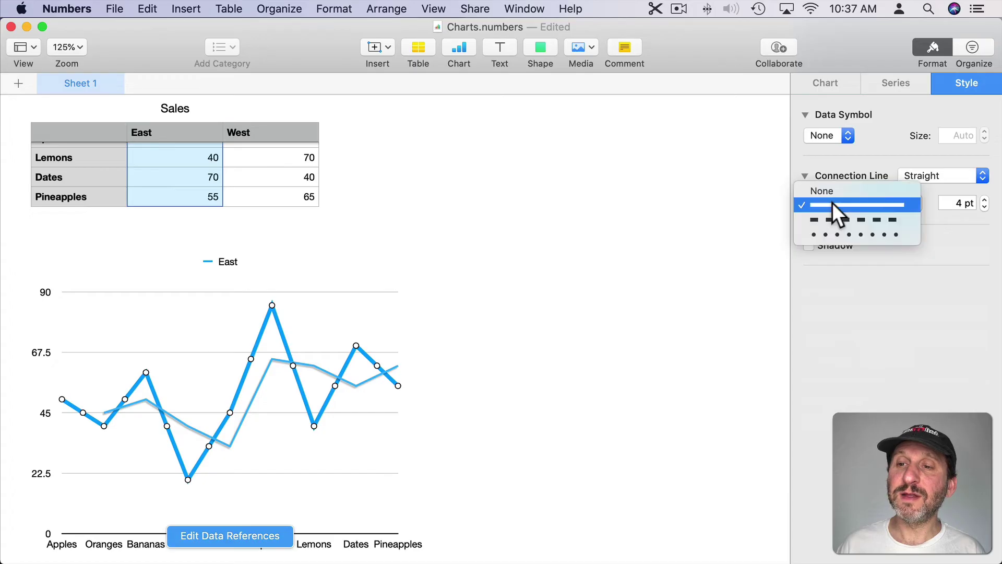
{"action": "left_click", "coordinate": [834, 190]}
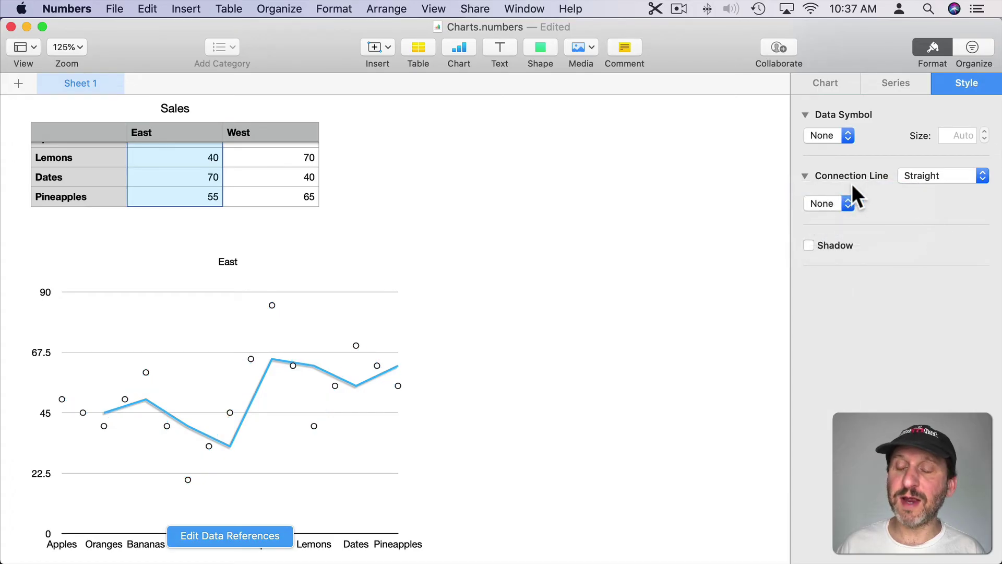
{"action": "left_click", "coordinate": [574, 292]}
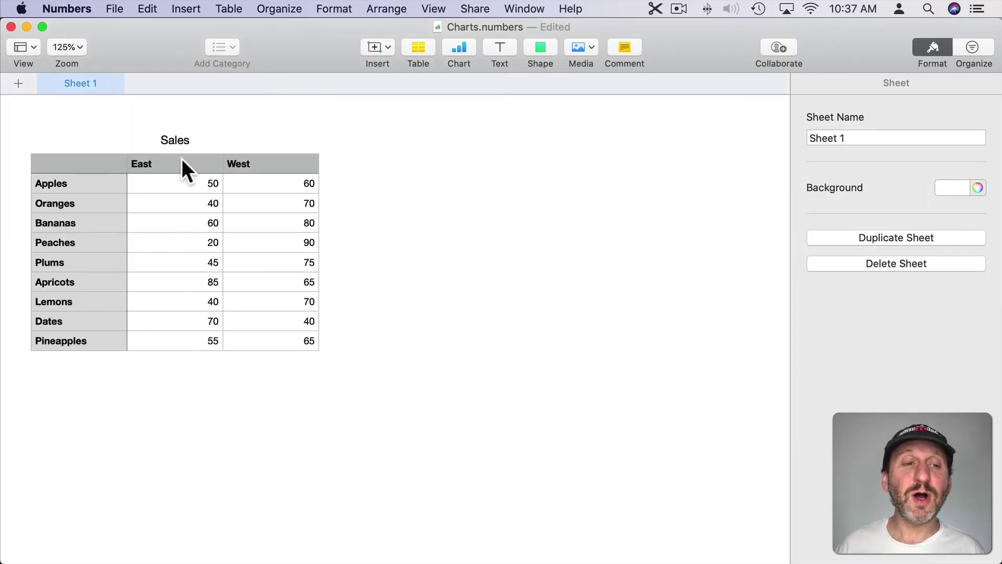
Select the East and West columns (B and C) and insert a 2D line chart
{"action": "left_click", "coordinate": [182, 163]}
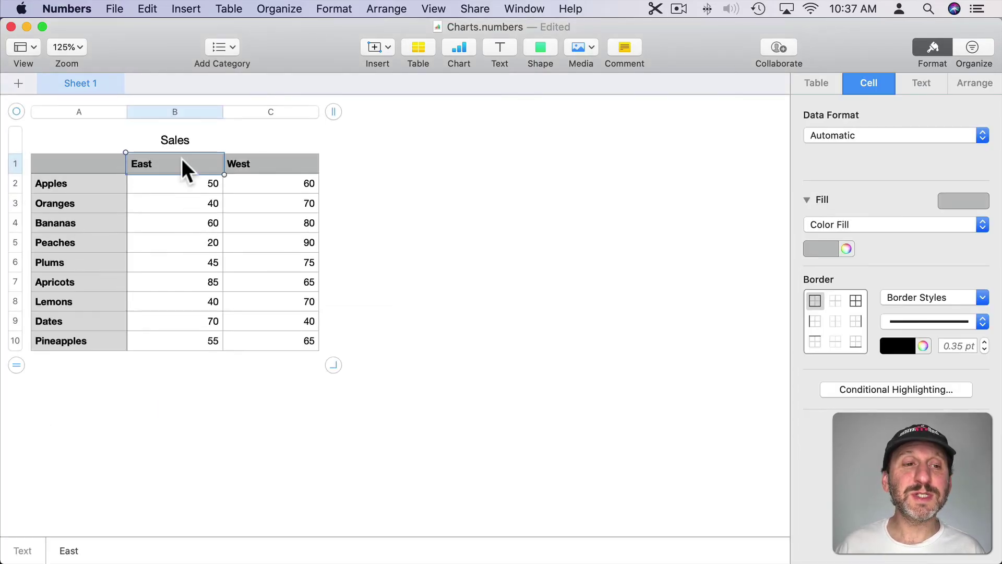
{"action": "left_click", "coordinate": [182, 112]}
{"action": "left_click", "coordinate": [277, 110], "text": "shift"}
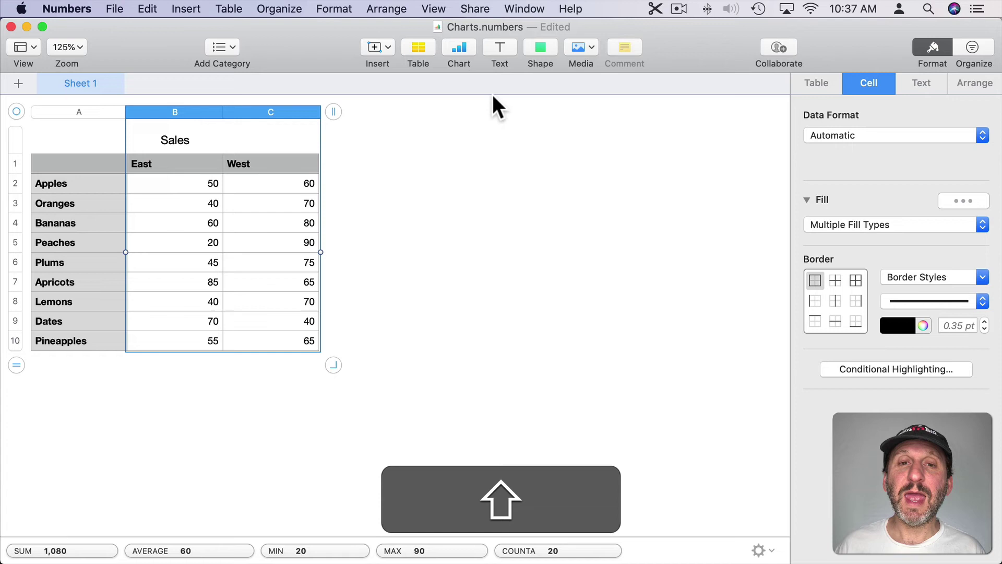
{"action": "left_click", "coordinate": [462, 50]}
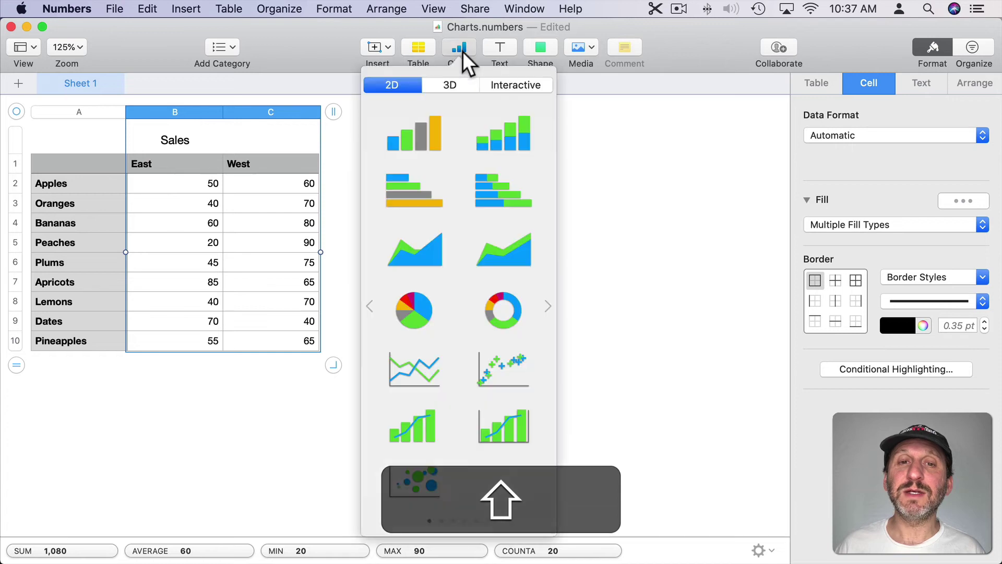
{"action": "left_click", "coordinate": [410, 373]}
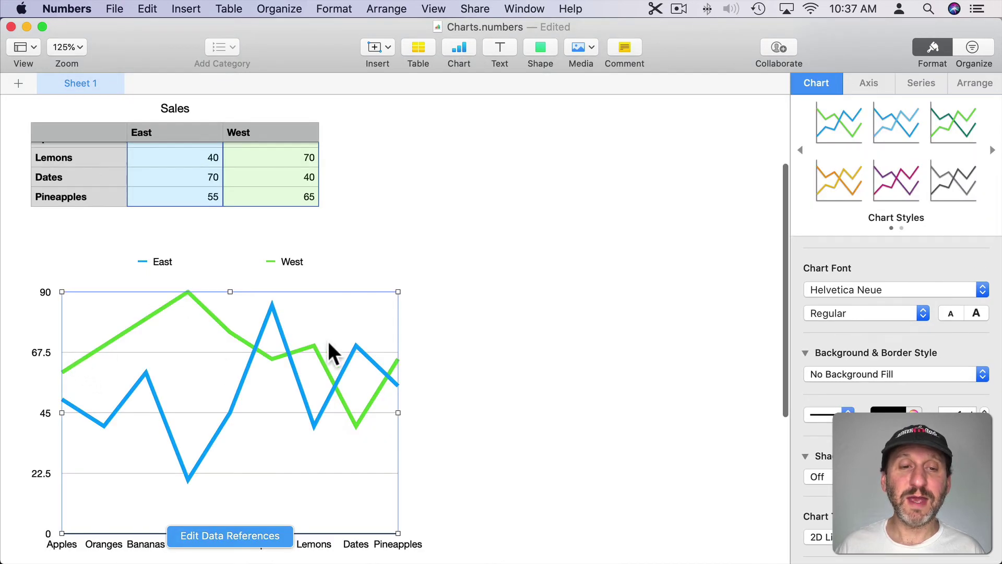
Inspect the Series settings of the East and West lines
{"action": "left_click", "coordinate": [921, 83]}
{"action": "left_click", "coordinate": [261, 332]}
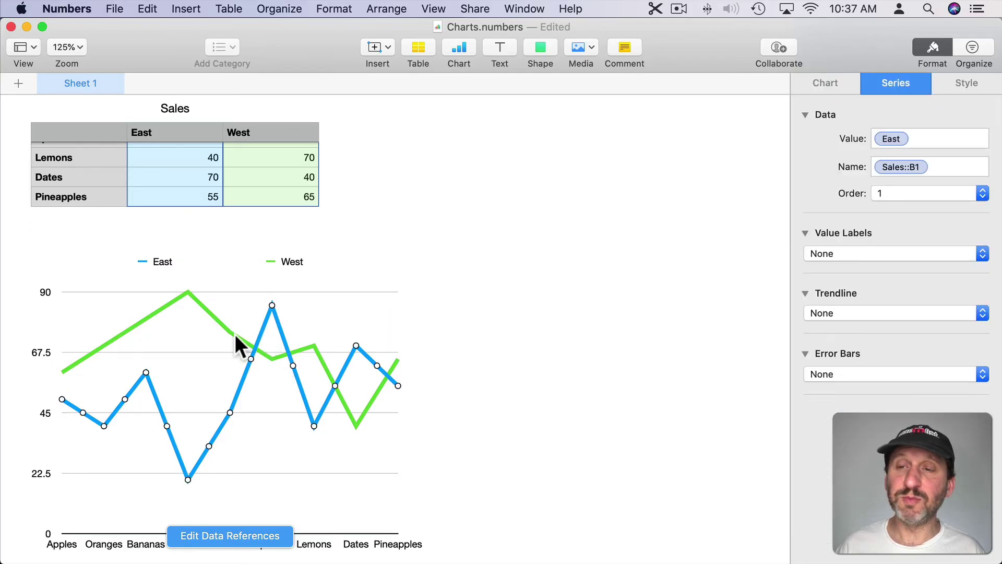
{"action": "left_click", "coordinate": [235, 334]}
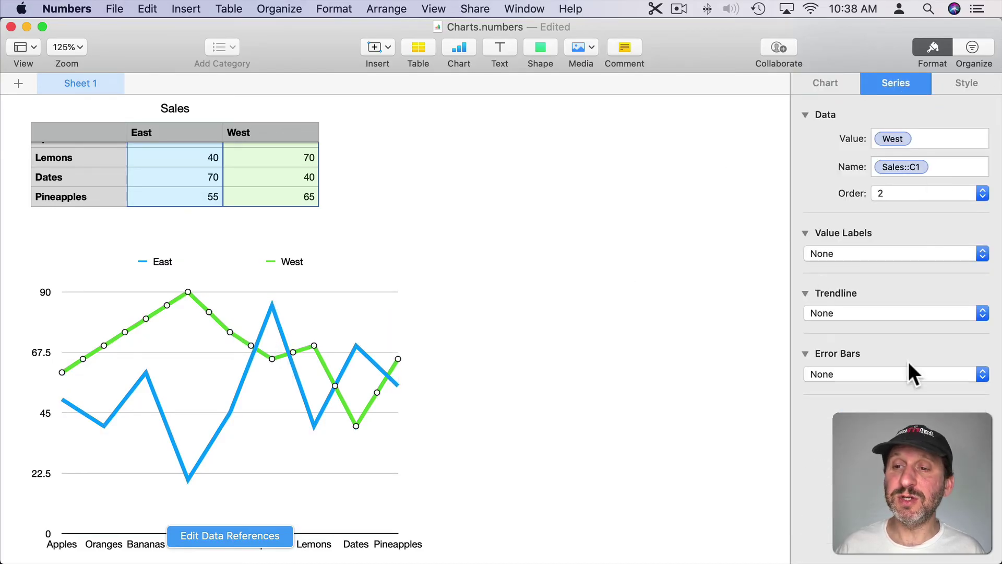
Undo the line chart, then insert an area chart and delete it again
{"action": "key", "text": "super+z"}
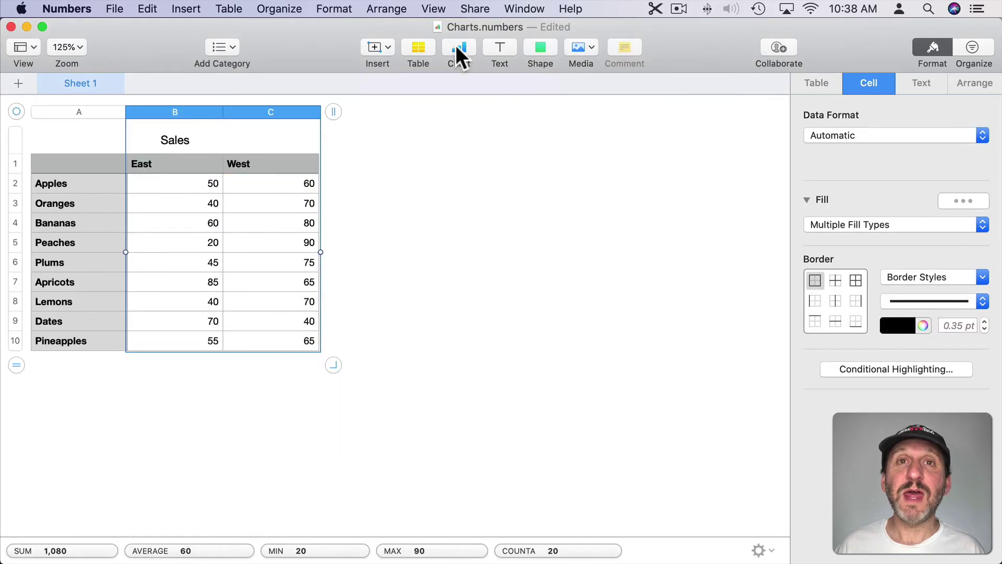
{"action": "left_click", "coordinate": [457, 48]}
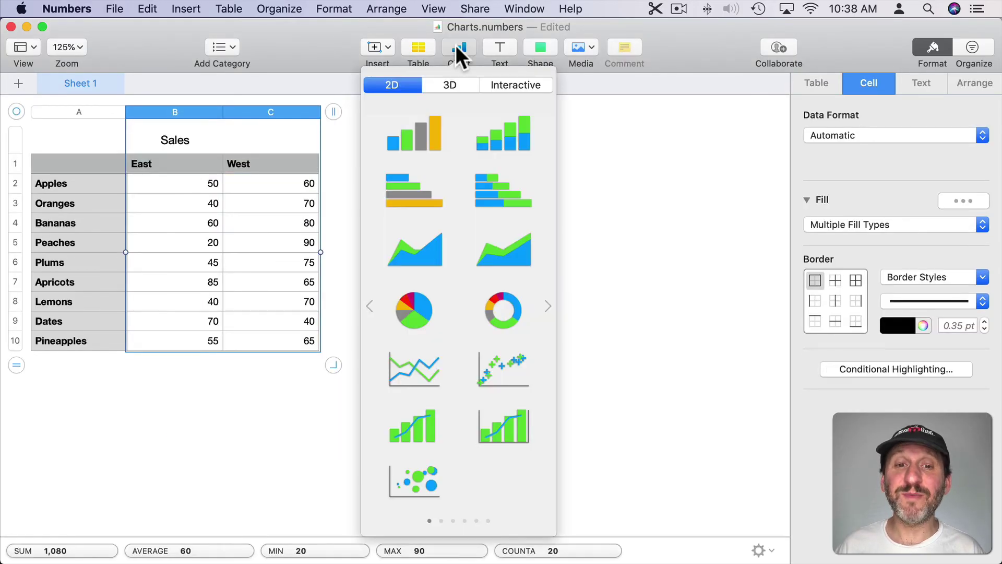
{"action": "left_click", "coordinate": [428, 255]}
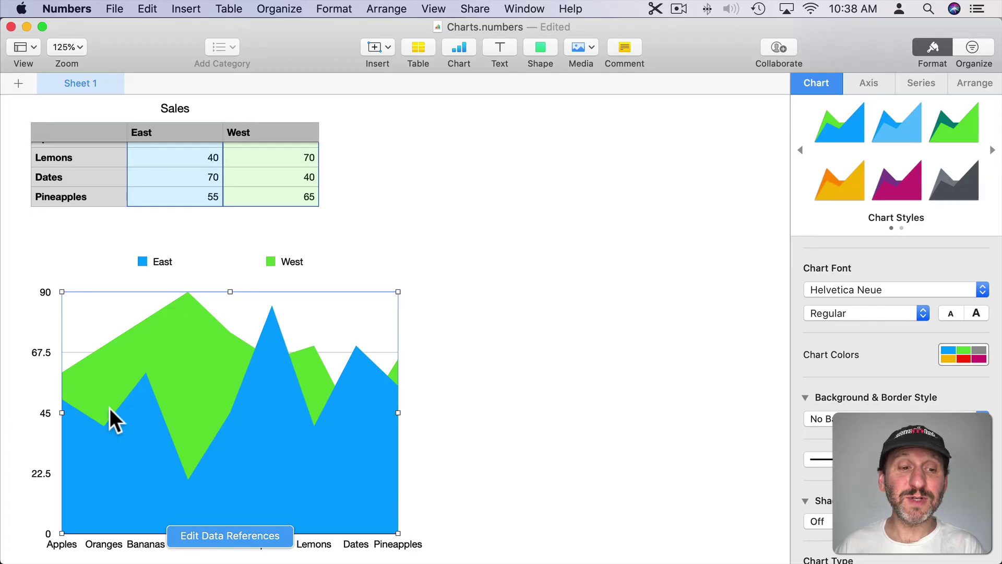
{"action": "key", "text": "BackSpace"}
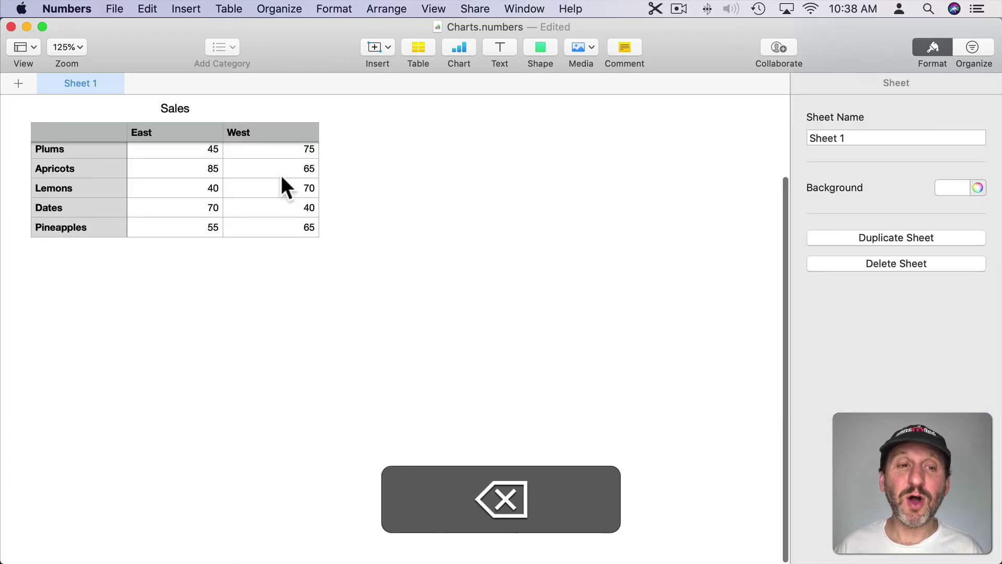
Select the East and West columns B and C and insert a 2D stacked area chart
{"action": "scroll", "coordinate": [235, 168], "scroll_direction": "up", "scroll_amount": 4}
{"action": "left_click", "coordinate": [180, 173]}
{"action": "left_click", "coordinate": [193, 114]}
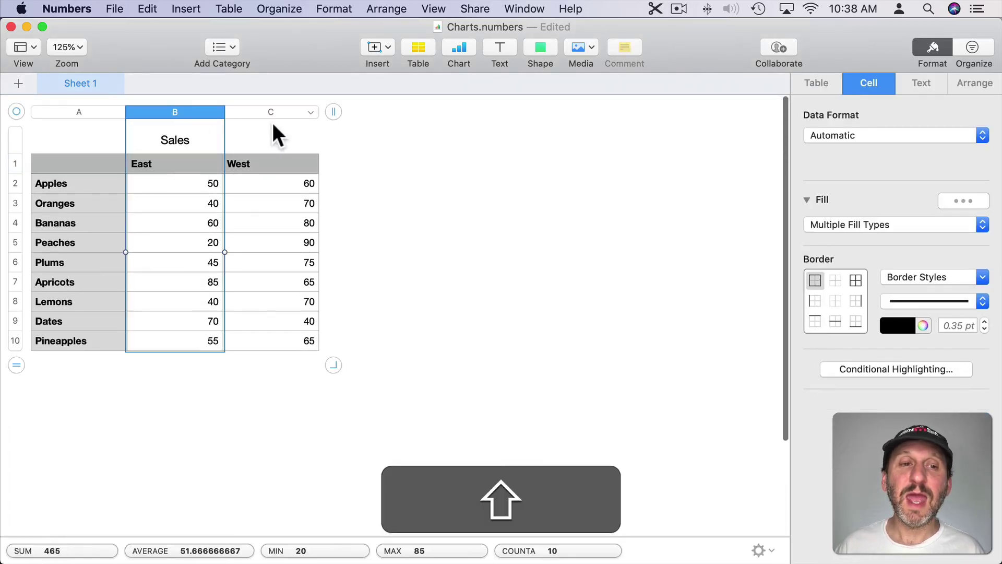
{"action": "left_click", "coordinate": [272, 118], "text": "shift"}
{"action": "left_click", "coordinate": [470, 53]}
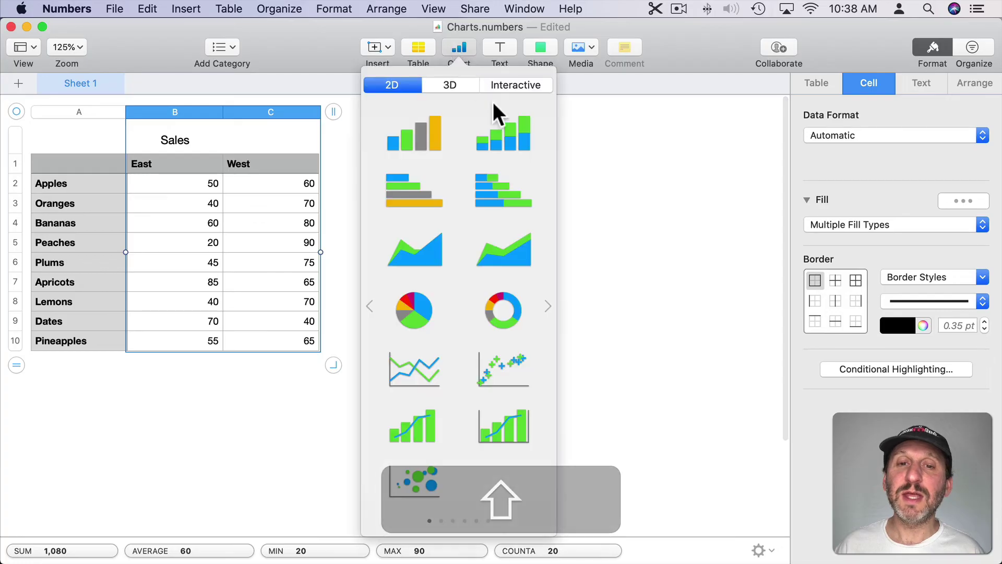
{"action": "left_click", "coordinate": [494, 253]}
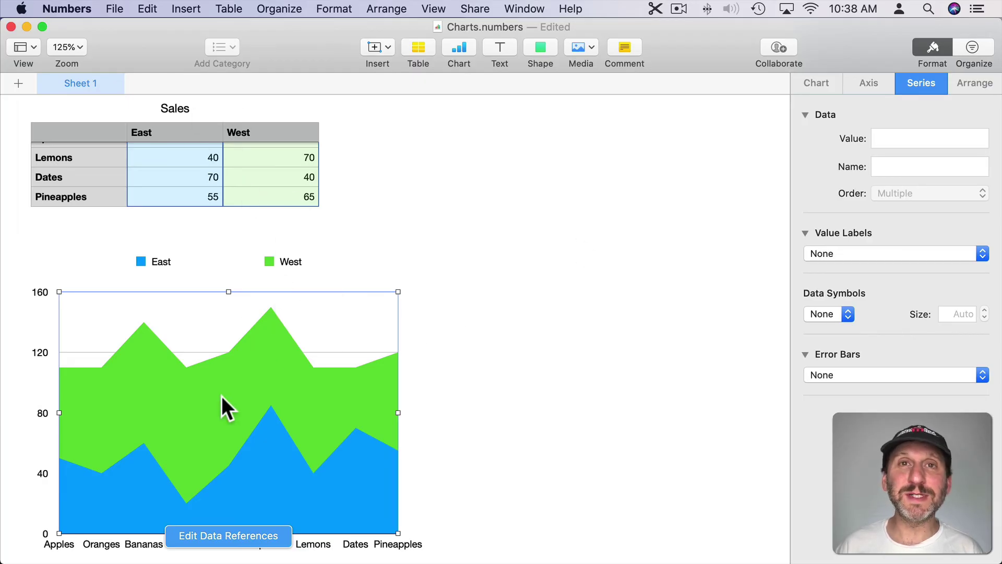
In the Chart settings, change Chart Type to 2D Line, then to 2D Stacked Bar
{"action": "left_click", "coordinate": [812, 83]}
{"action": "scroll", "coordinate": [845, 378], "scroll_direction": "down", "scroll_amount": 3}
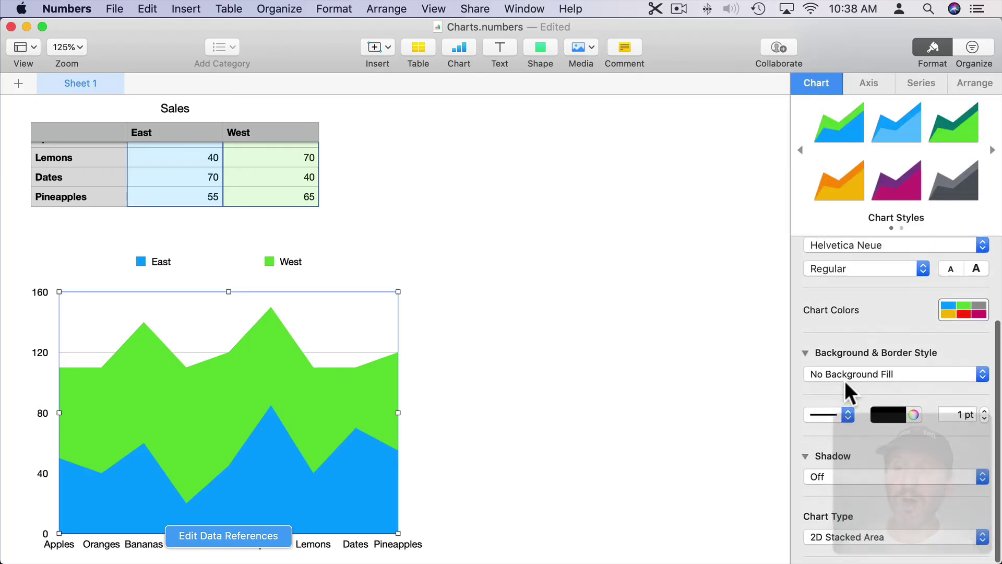
{"action": "left_click", "coordinate": [852, 536]}
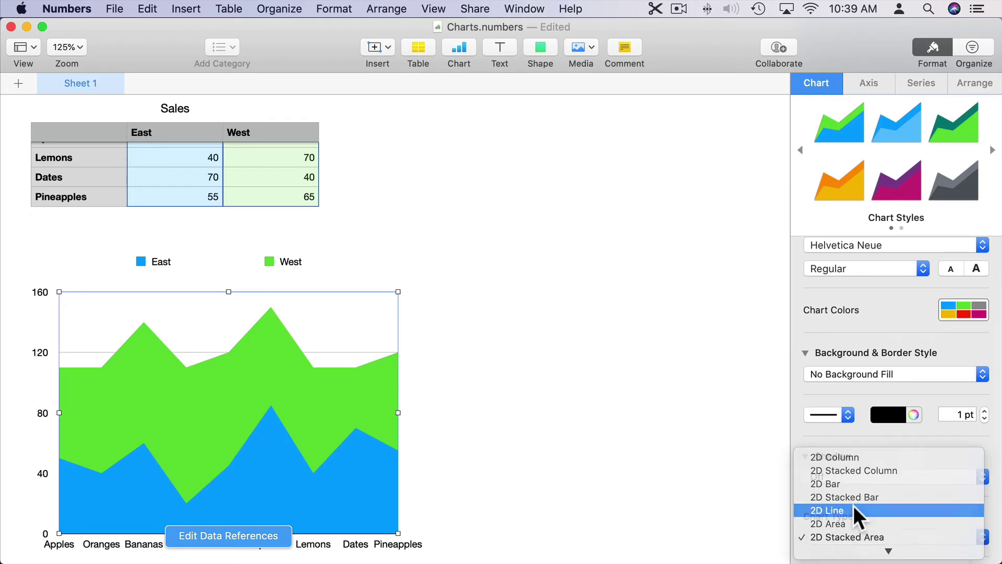
{"action": "left_click", "coordinate": [854, 509]}
{"action": "left_click", "coordinate": [861, 538]}
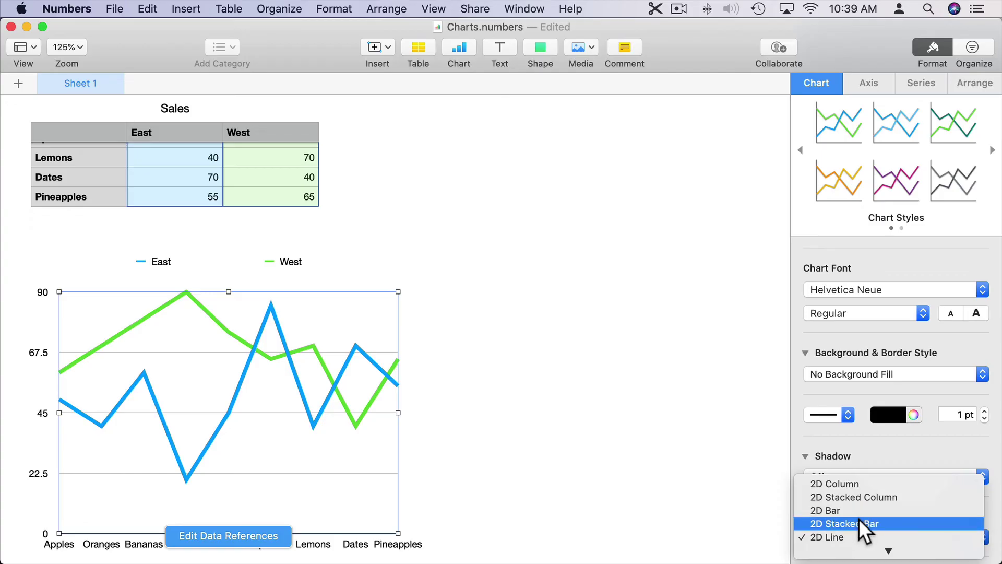
{"action": "left_click", "coordinate": [859, 523]}
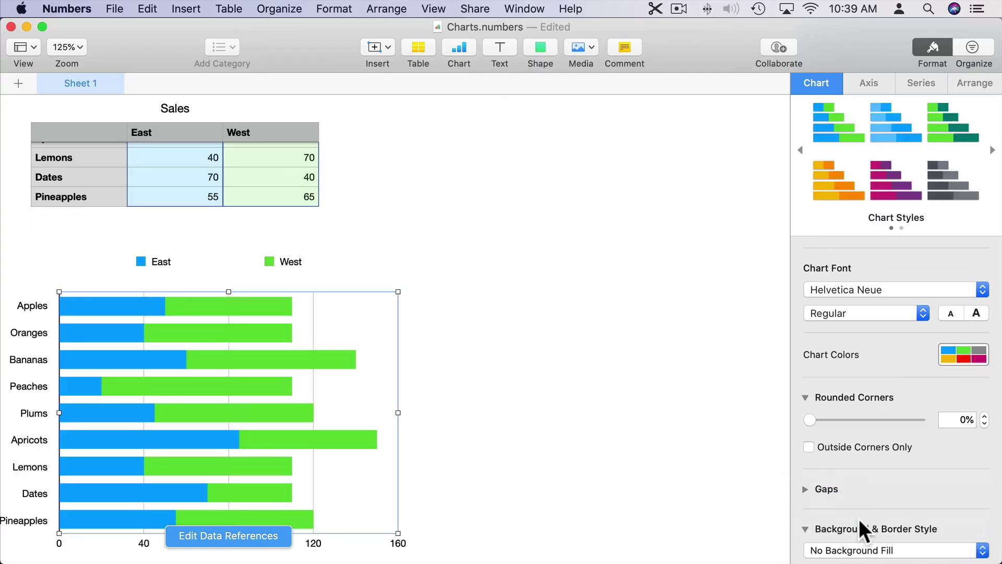
Leave the value axis Major steps at 4 after trying higher counts
{"action": "left_click", "coordinate": [879, 84]}
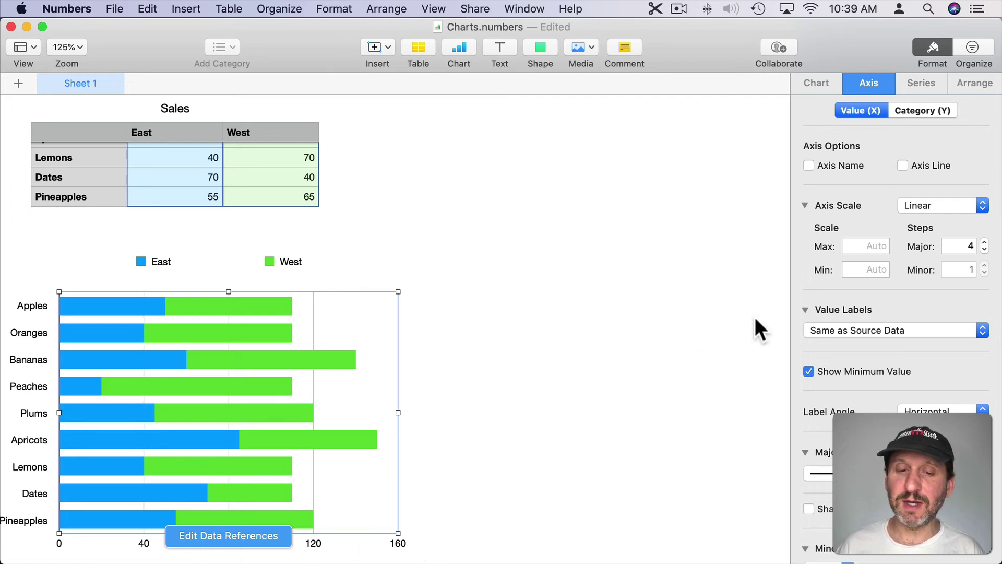
{"action": "left_click", "coordinate": [985, 242]}
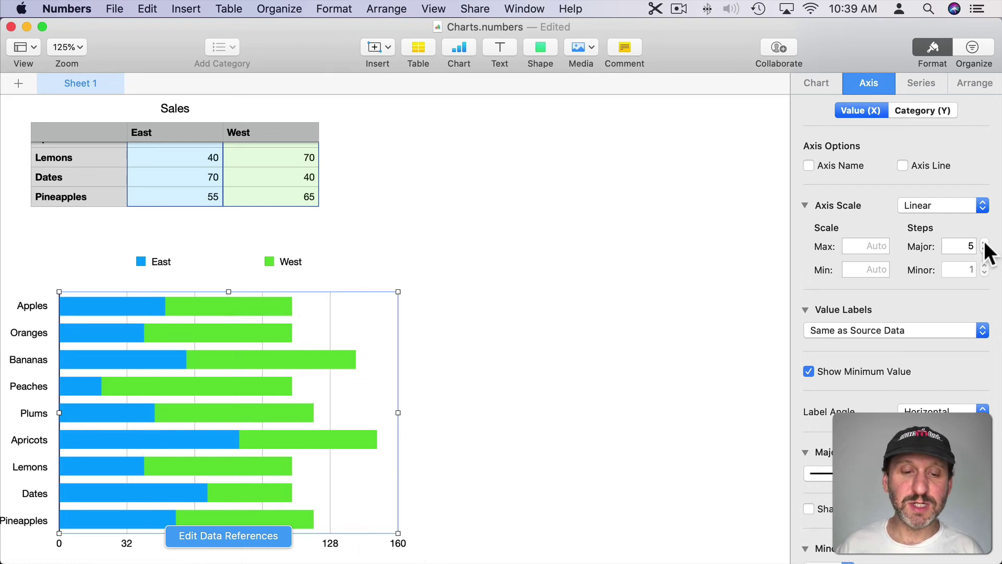
{"action": "left_click", "coordinate": [984, 242]}
{"action": "left_click", "coordinate": [984, 242]}
{"action": "left_click", "coordinate": [985, 250]}
{"action": "left_click", "coordinate": [984, 250]}
{"action": "left_click", "coordinate": [985, 250]}
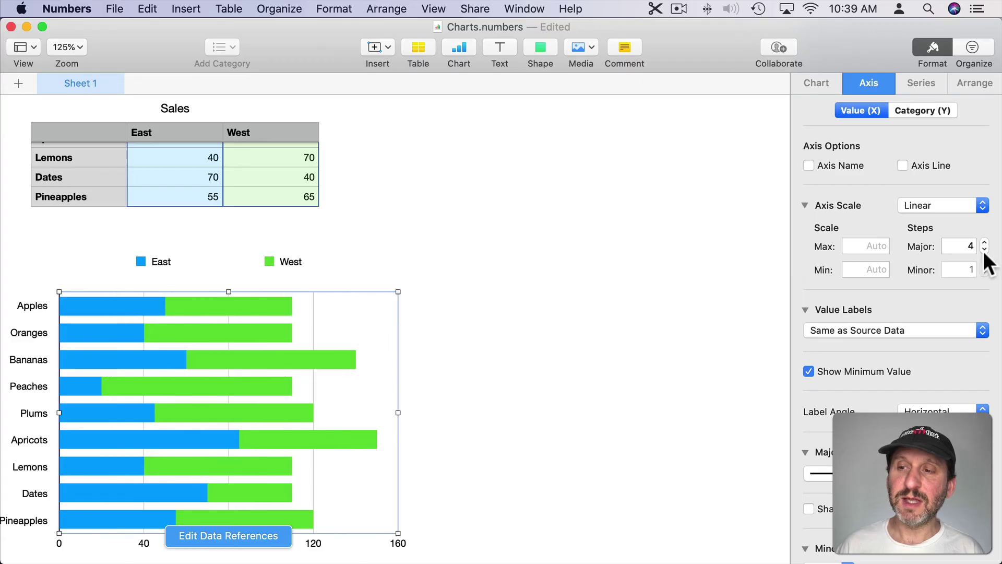
Set the value axis Max to 200 and move to the Min field
{"action": "left_click", "coordinate": [874, 245]}
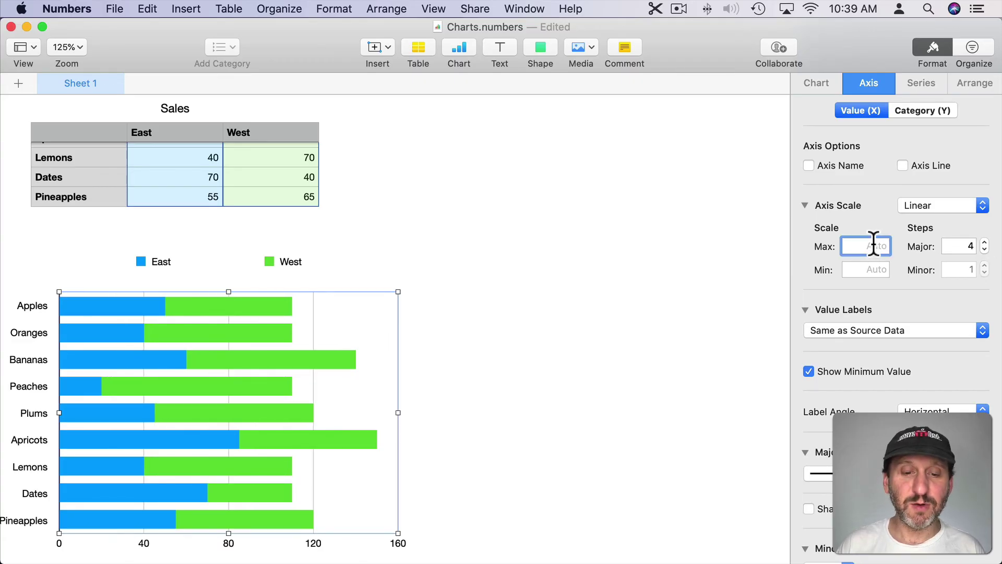
{"action": "type", "text": "200"}
{"action": "key", "text": "Return"}
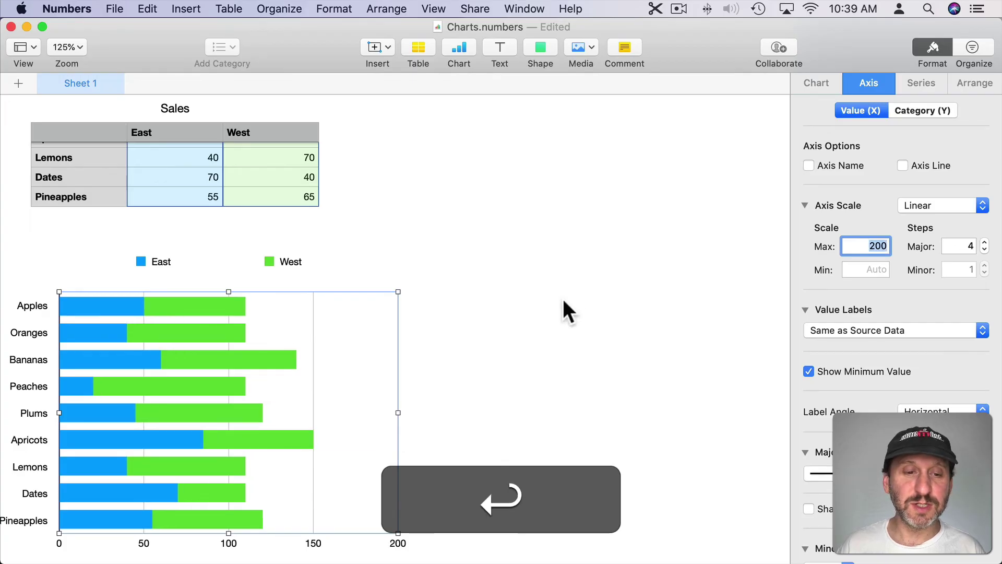
{"action": "left_click", "coordinate": [872, 270]}
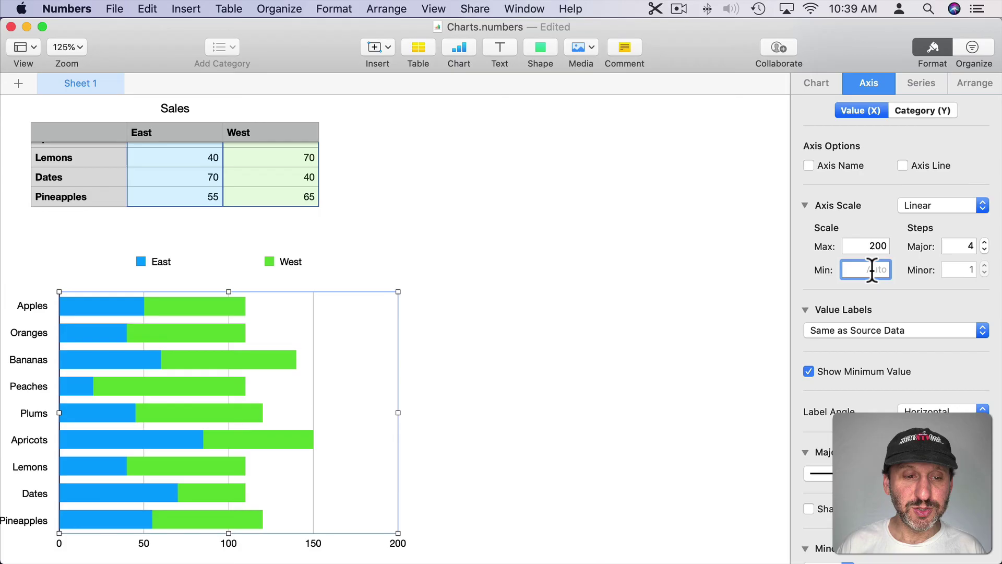
Enter 0 as the axis minimum and angle the value-axis labels Right Diagonal
{"action": "type", "text": "0"}
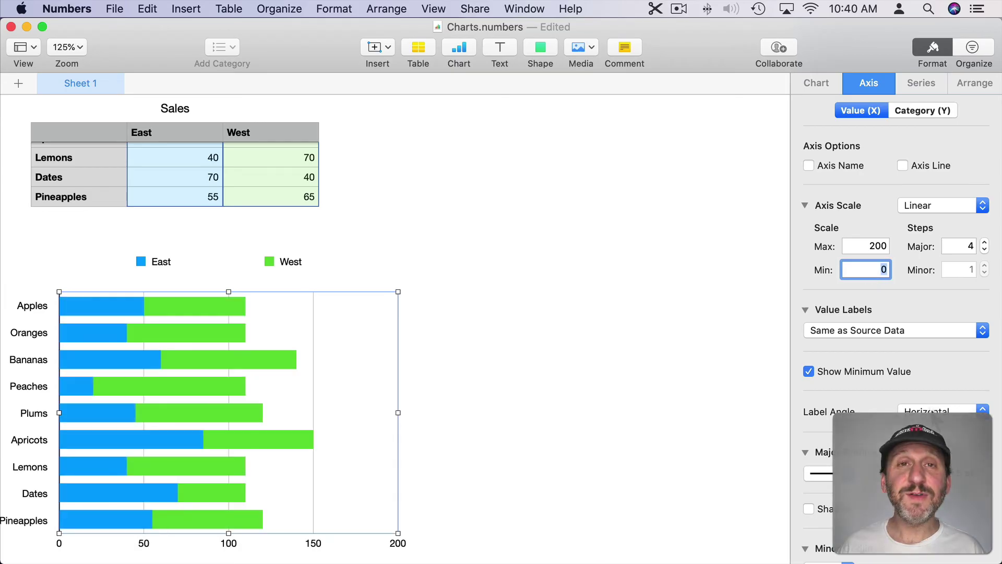
{"action": "left_click", "coordinate": [929, 410]}
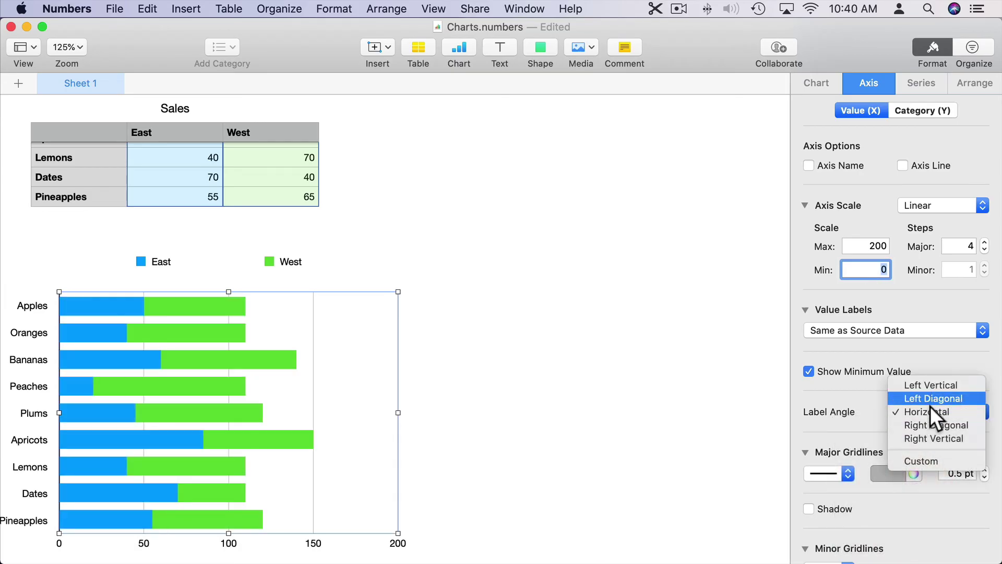
{"action": "left_click", "coordinate": [928, 435]}
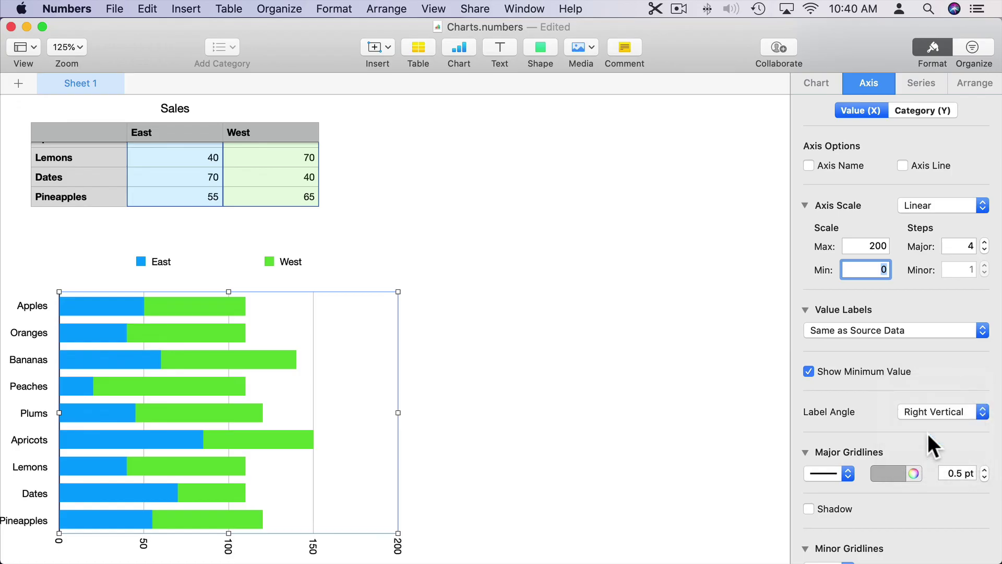
{"action": "left_click", "coordinate": [928, 410]}
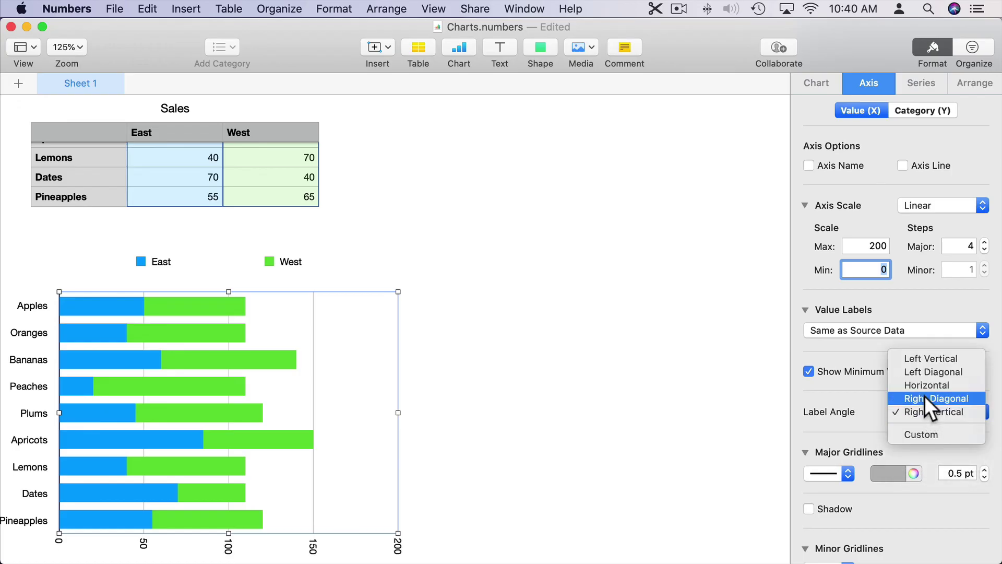
{"action": "left_click", "coordinate": [925, 395]}
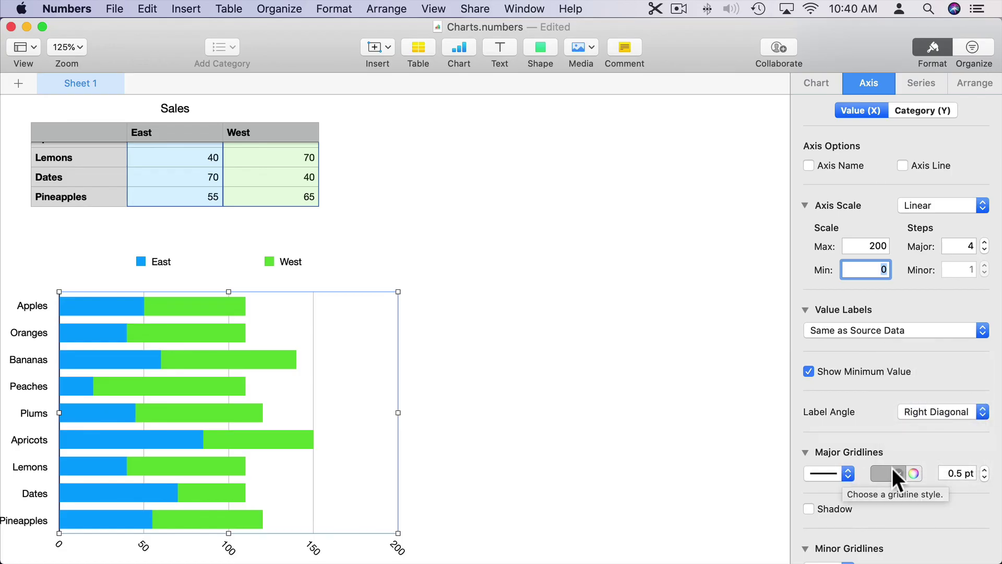
Set the major gridlines thickness to 1 pt
{"action": "left_click", "coordinate": [986, 469]}
{"action": "left_click", "coordinate": [986, 469]}
{"action": "left_click", "coordinate": [985, 469]}
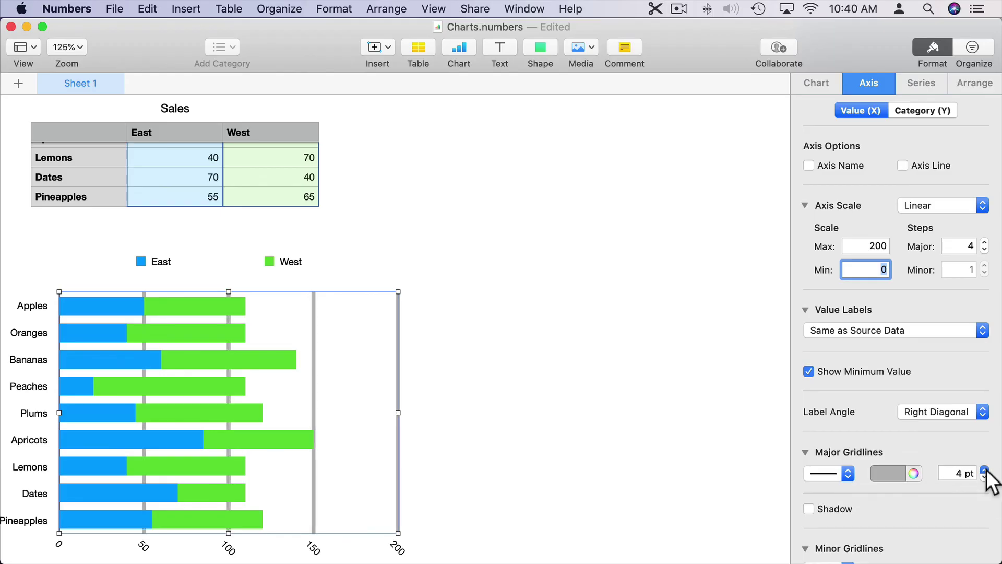
{"action": "left_click", "coordinate": [985, 476]}
{"action": "left_click", "coordinate": [985, 477]}
{"action": "left_click", "coordinate": [985, 476]}
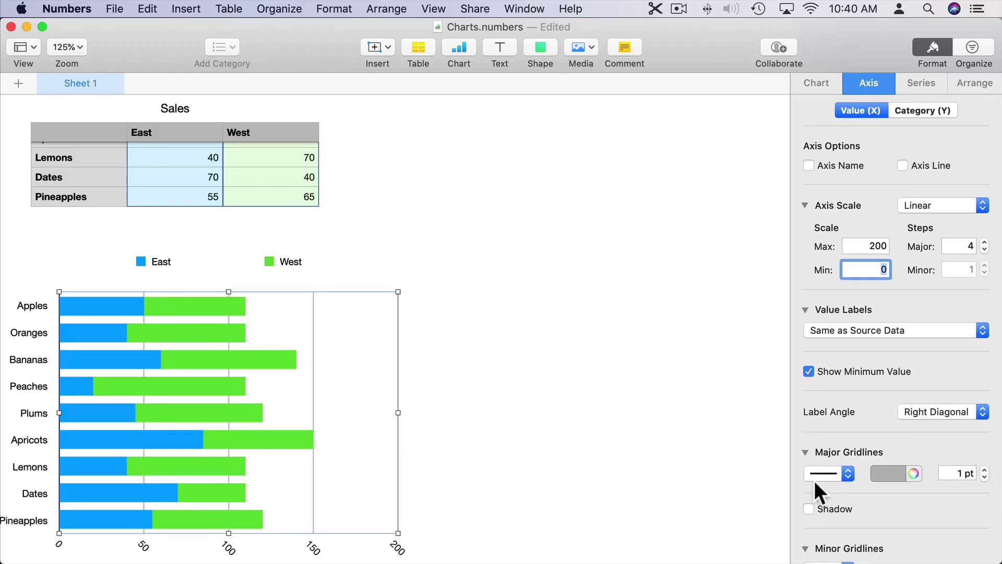
{"action": "scroll", "coordinate": [822, 505], "scroll_direction": "down", "scroll_amount": 4}
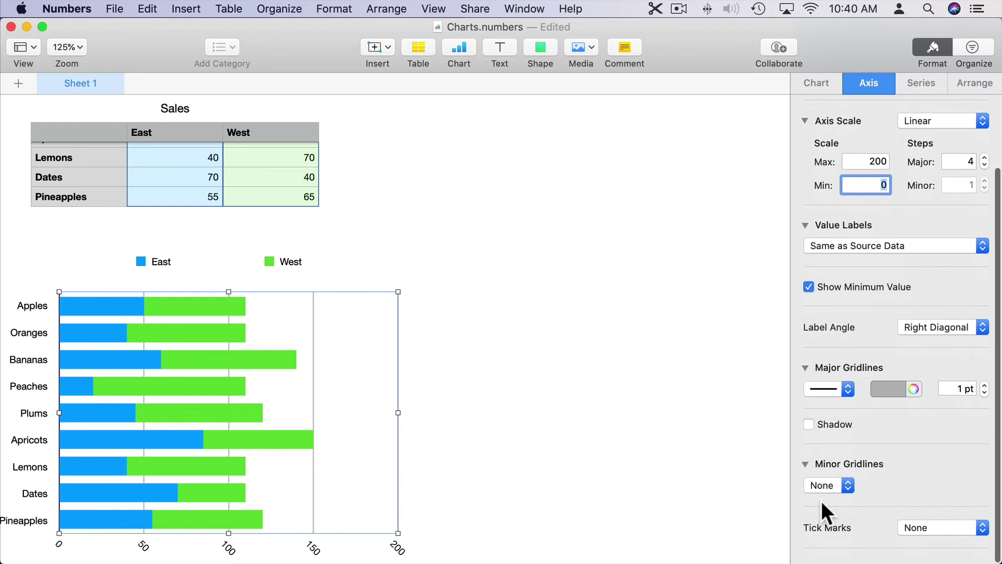
Pick the solid line style under Minor Gridlines to show black minor gridlines
{"action": "left_click", "coordinate": [825, 484]}
{"action": "left_click", "coordinate": [826, 499]}
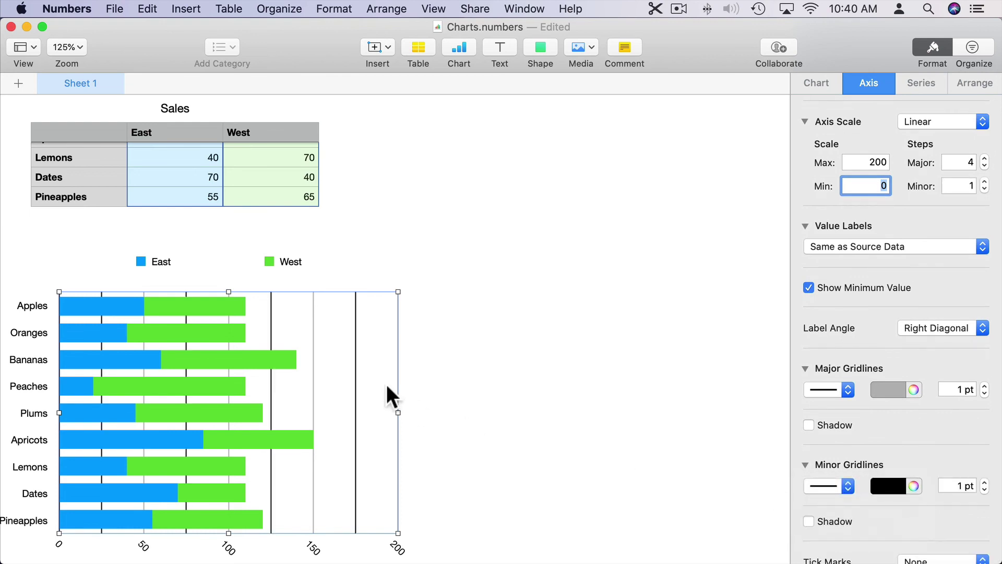